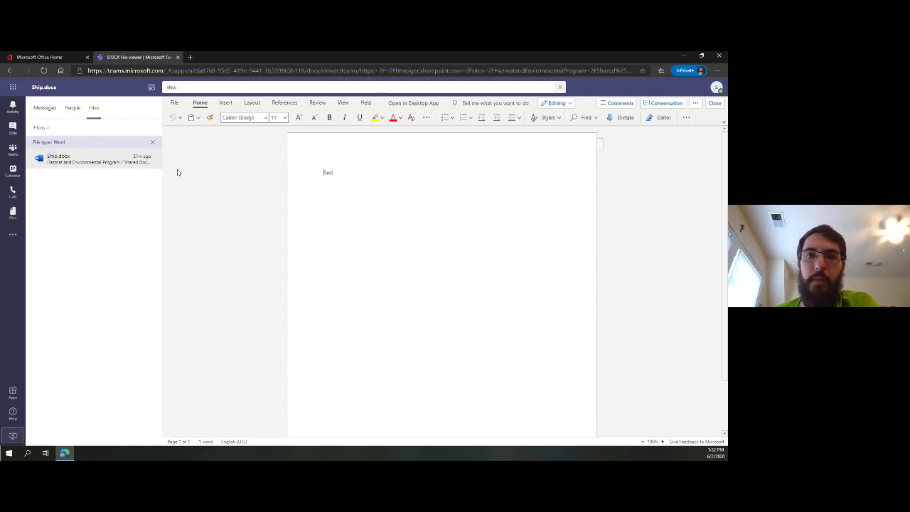
- Start a new chat and add the Shipyard Operations Manager as its recipient
click(152, 88)
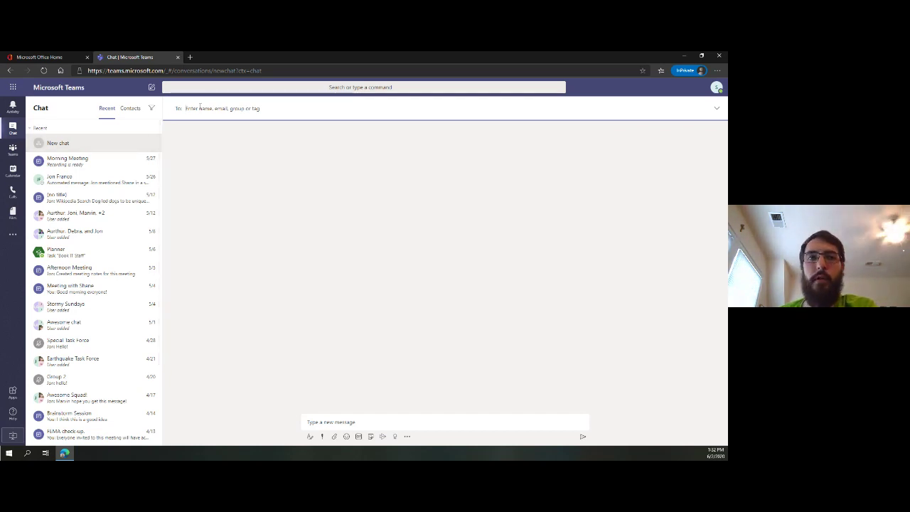
text(a)
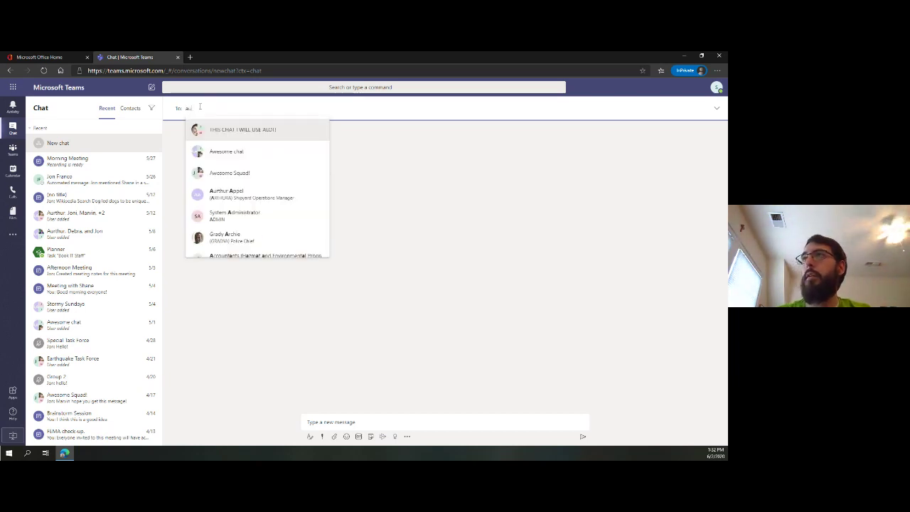
text(ur)
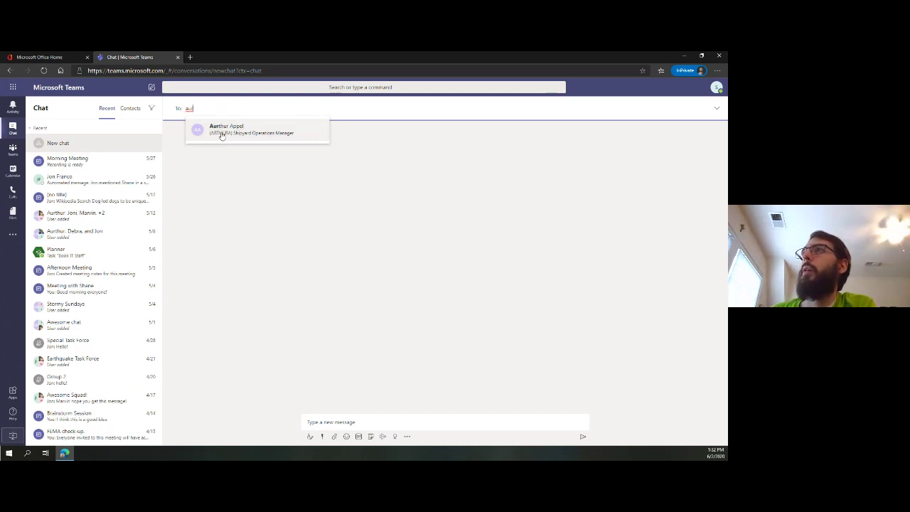
click(221, 133)
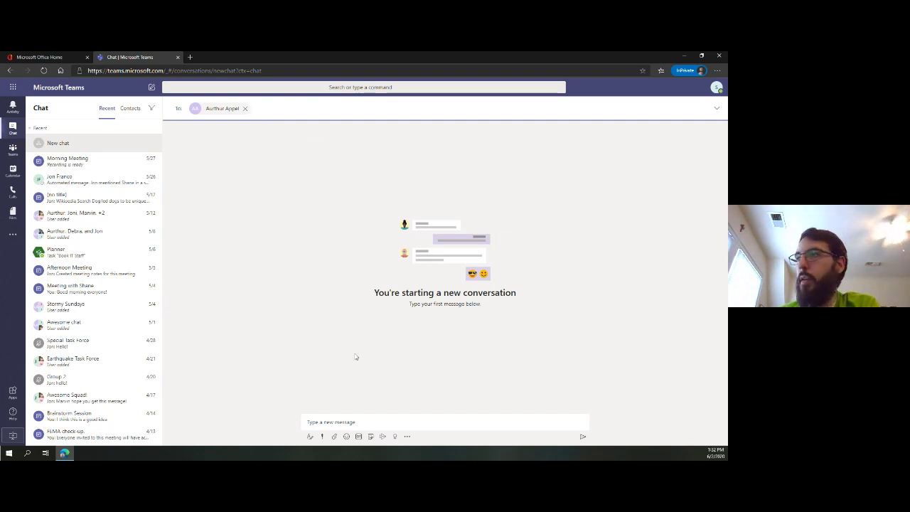
- Draft the message "Hello!", check another recent chat, and return to the draft to send it
click(334, 422)
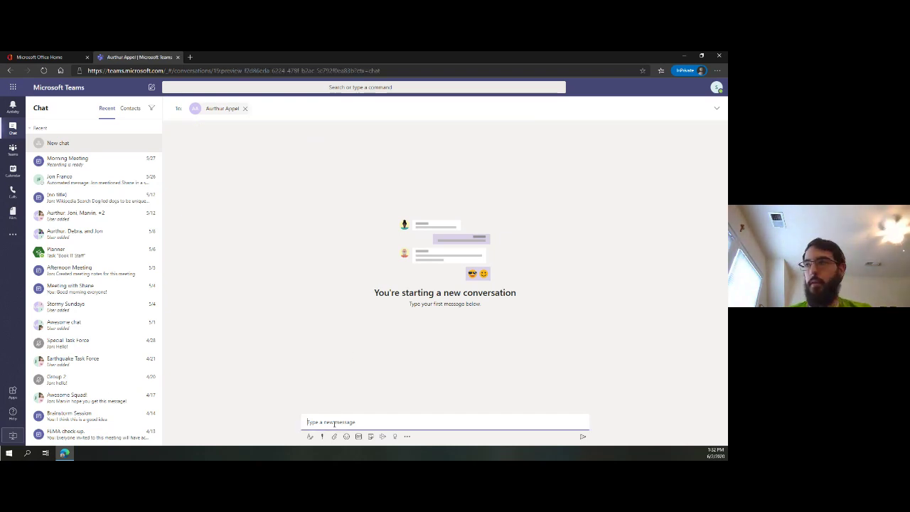
text(Hello!)
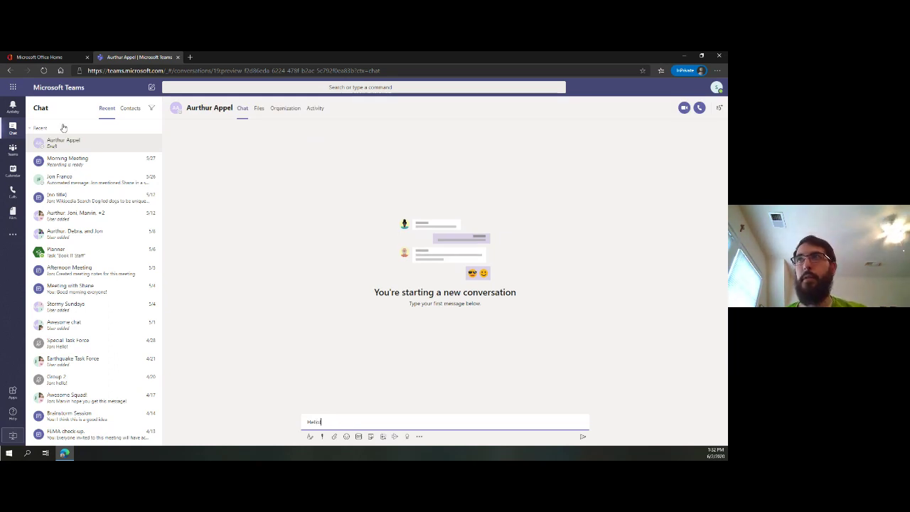
click(74, 180)
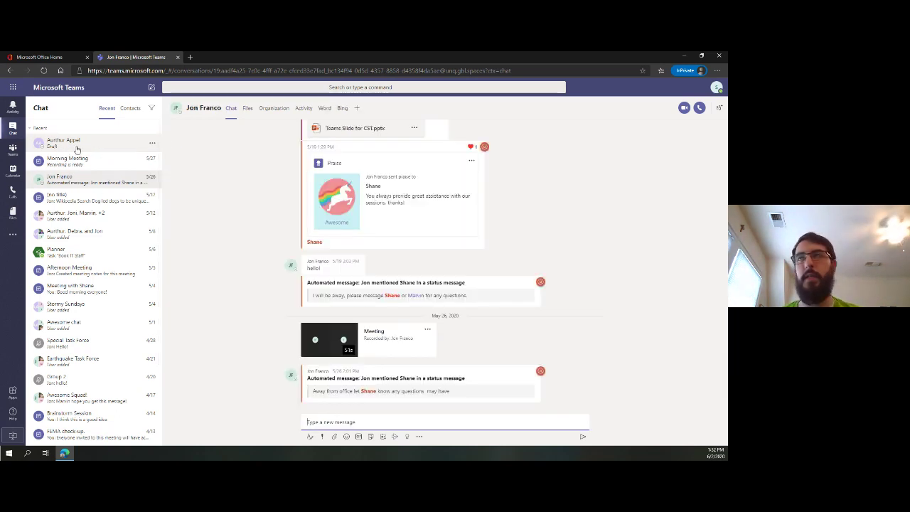
click(77, 144)
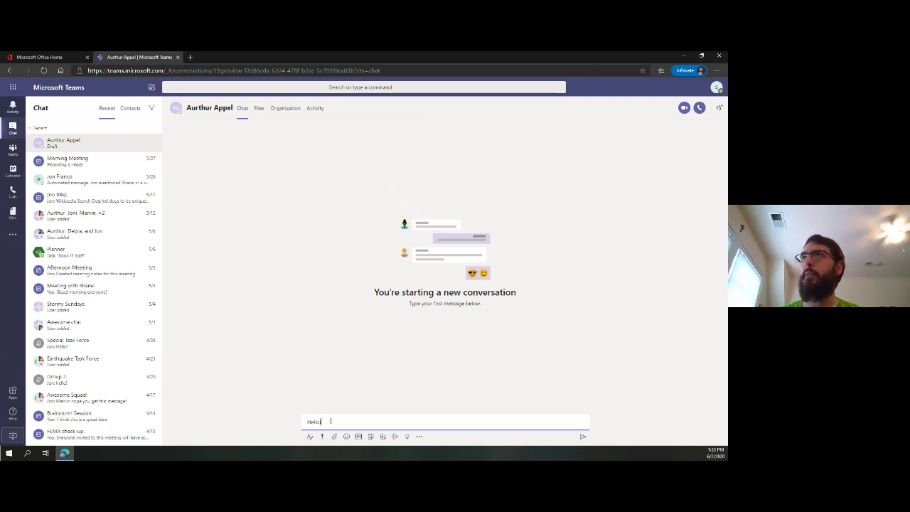
key(Return)
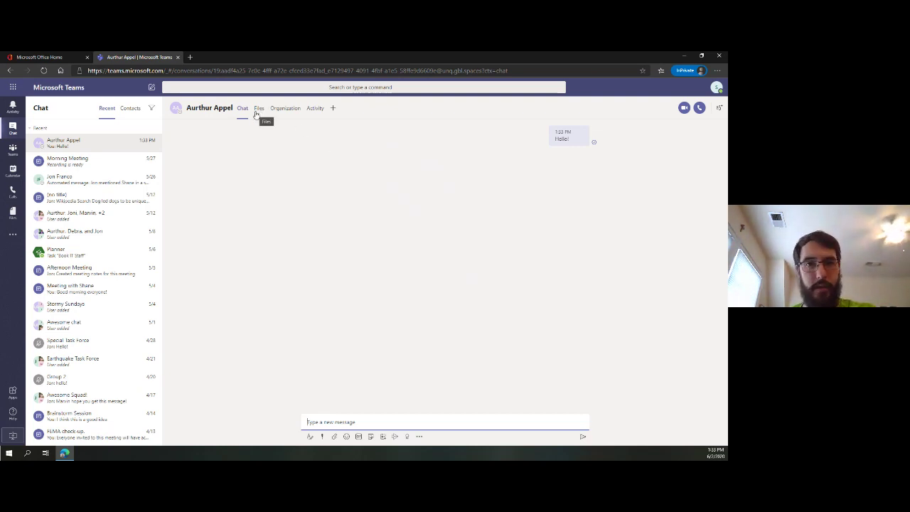
- Examine the one-to-one chat's attachment sources, the contact's organization and activity pages, and the message delivery options
click(334, 438)
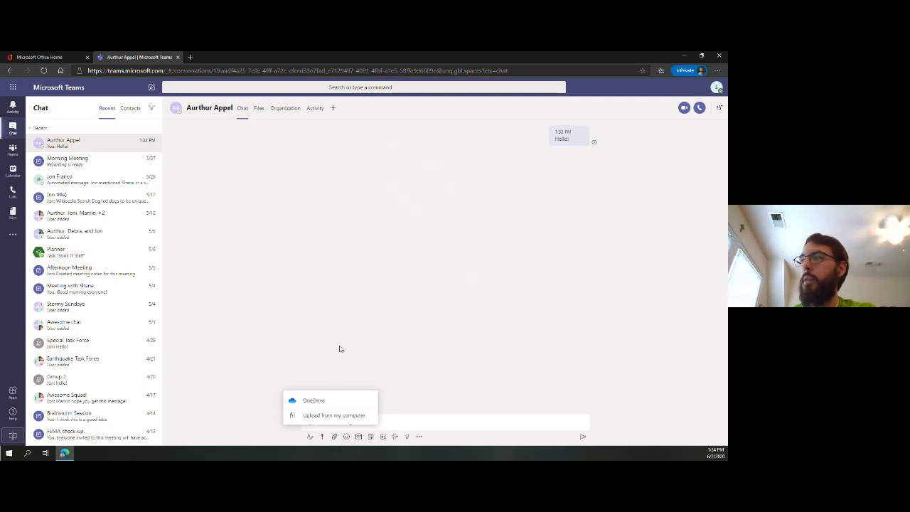
click(271, 281)
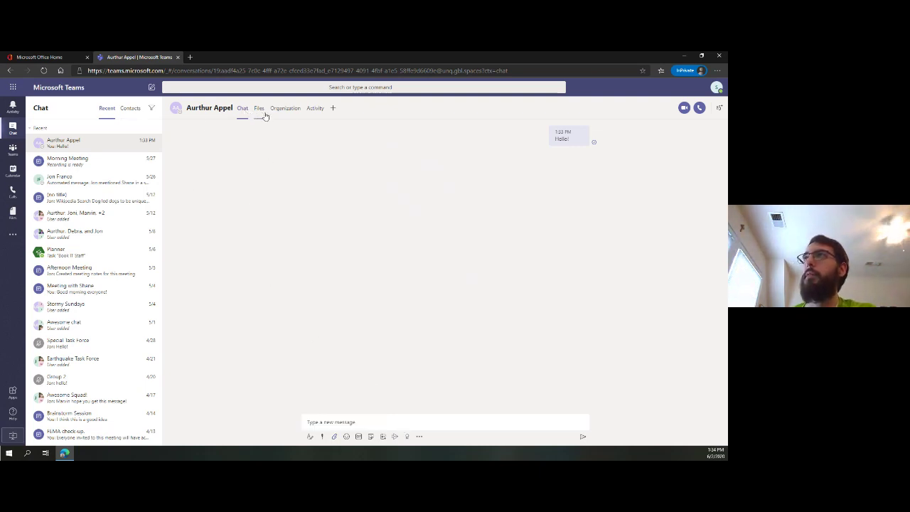
click(290, 111)
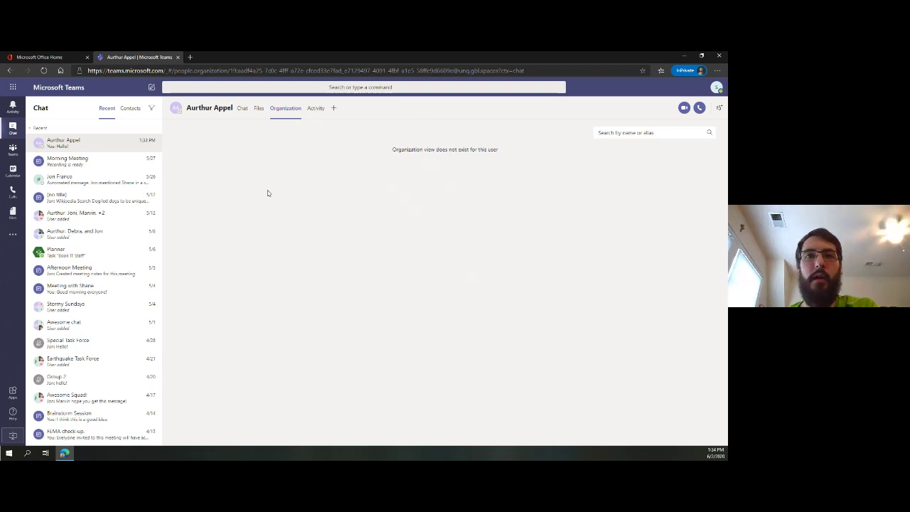
click(316, 113)
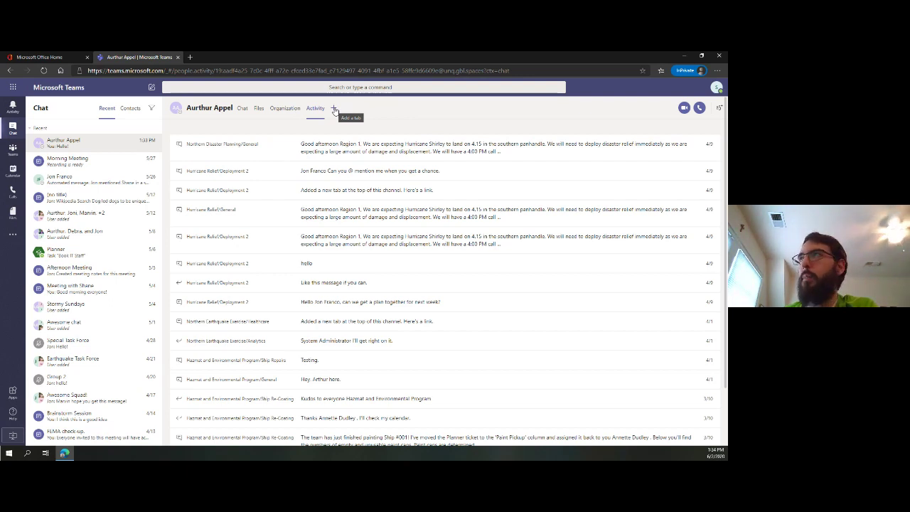
click(243, 109)
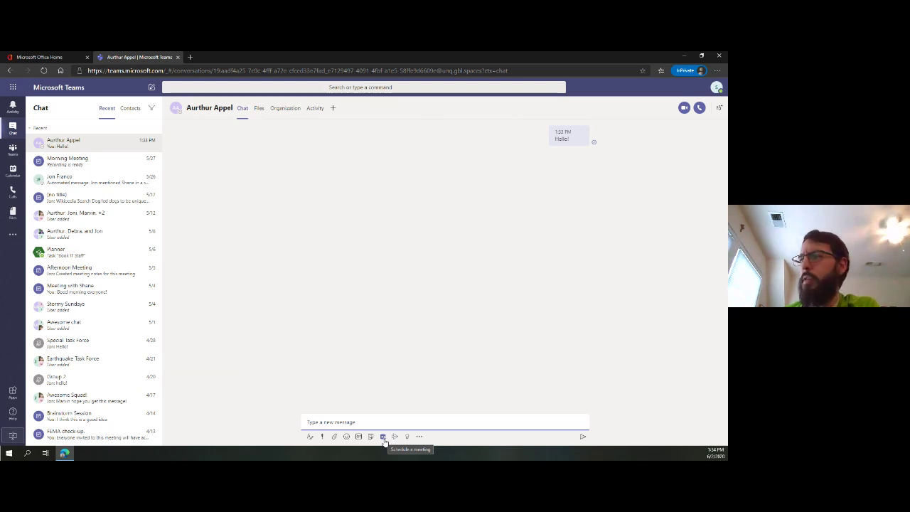
click(323, 436)
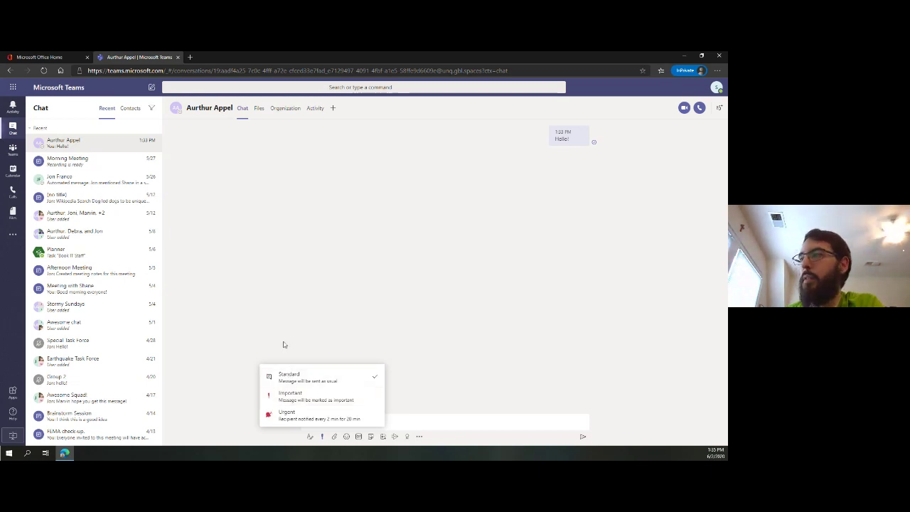
click(288, 284)
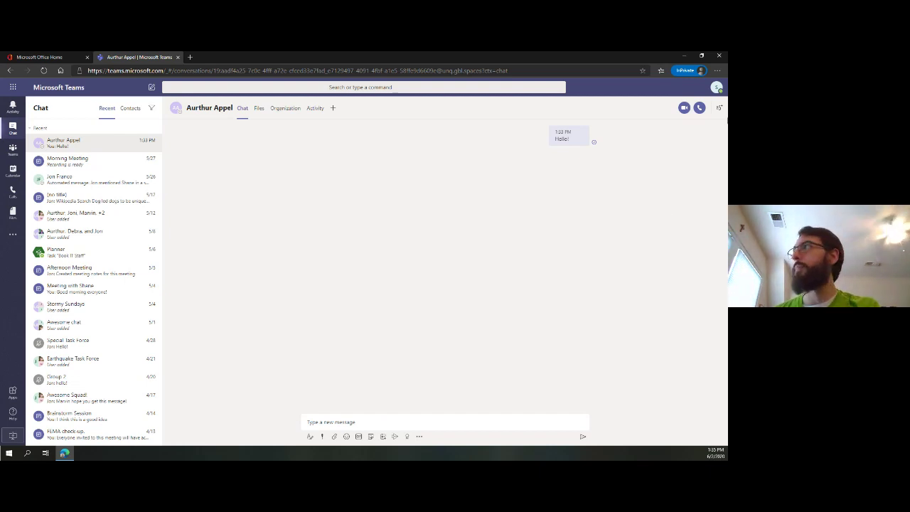
- Add the Chief Attorney to the conversation to form a new group chat
click(717, 114)
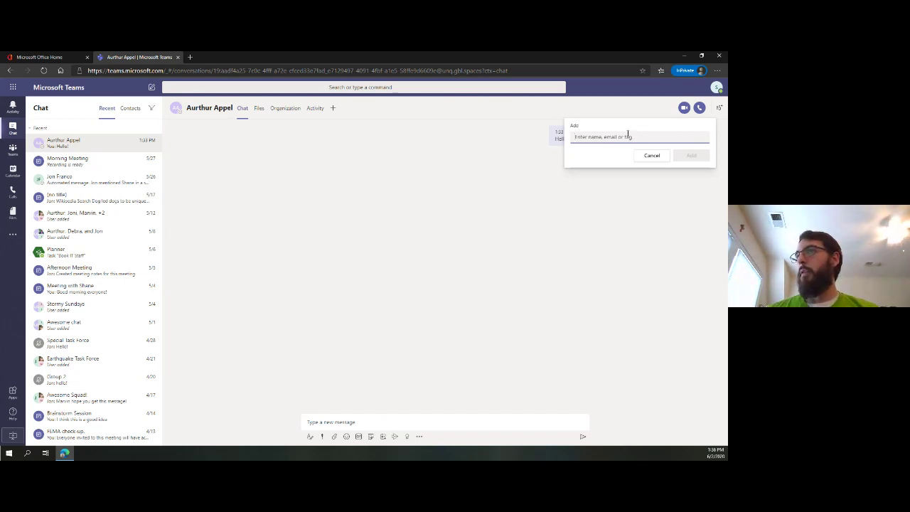
text(d)
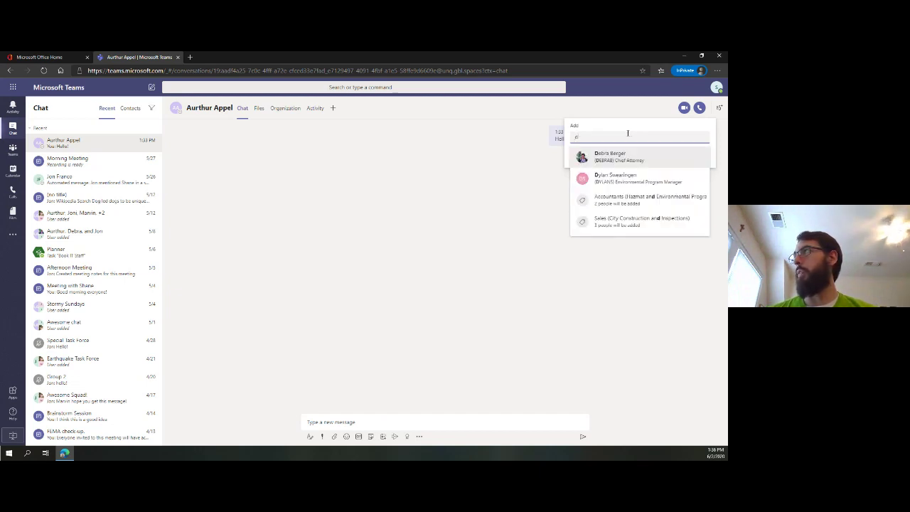
click(616, 155)
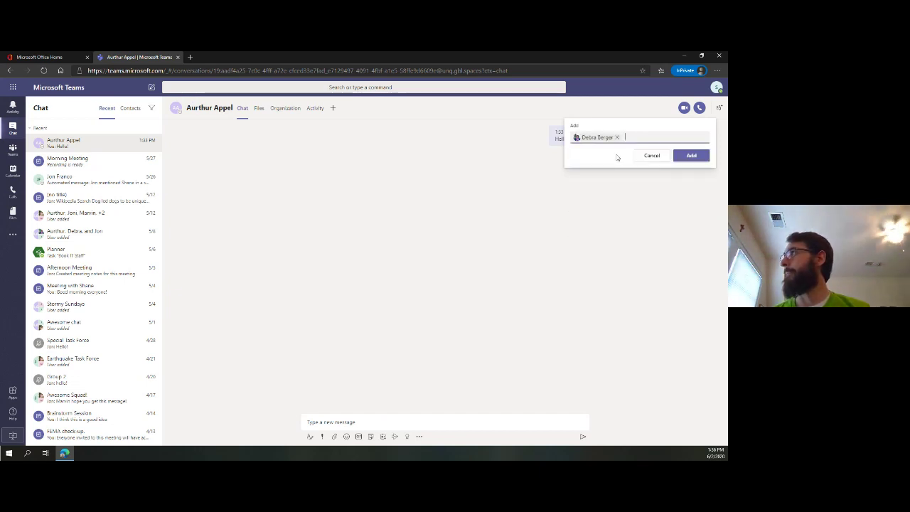
click(692, 157)
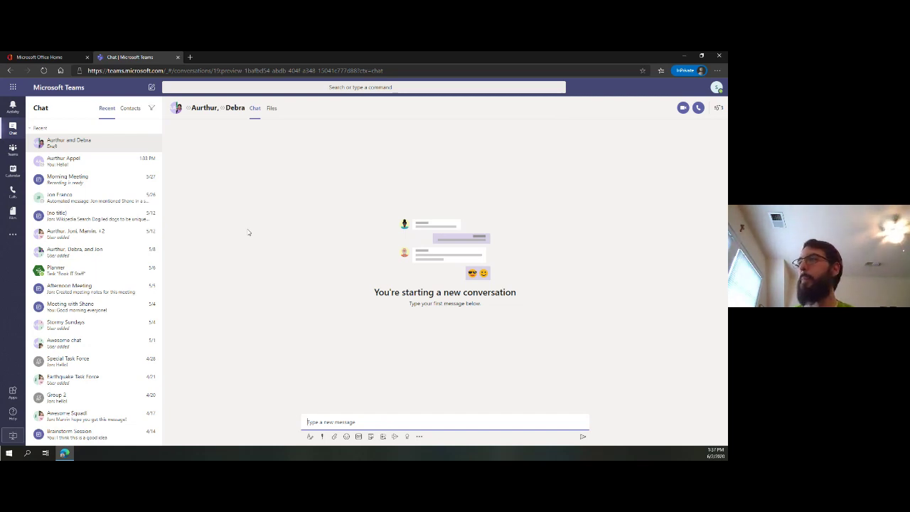
- Send the message "Hello there!" to the new group chat
text(Hello there)
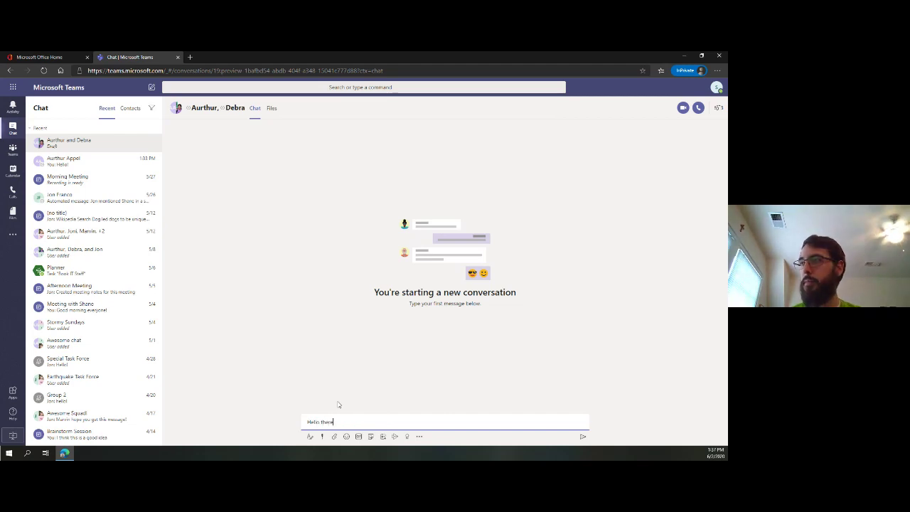
text(!)
key(Return)
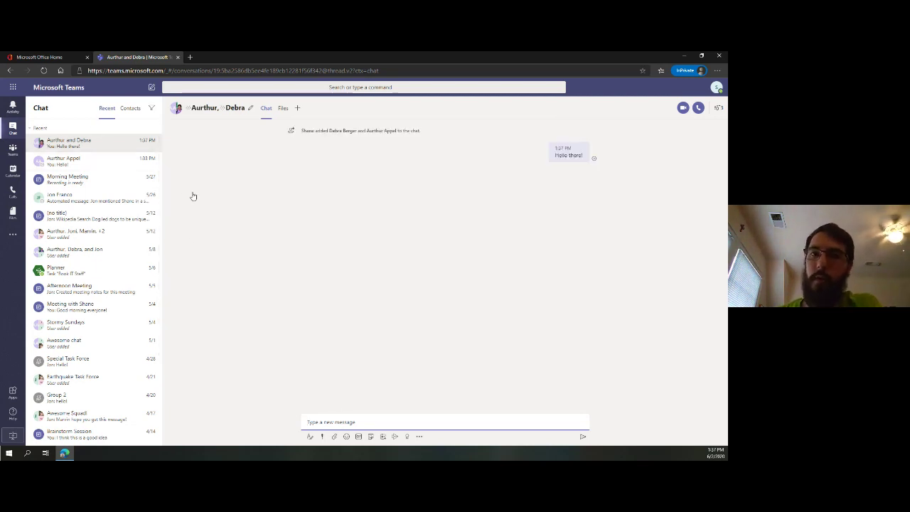
- Name the group chat "Ship Discussions" and pin it in the chat list
click(250, 110)
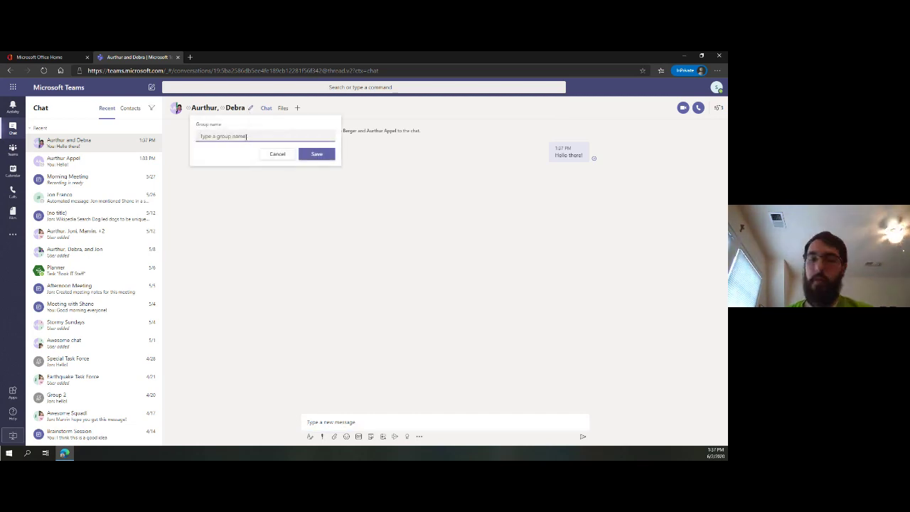
text(Ship)
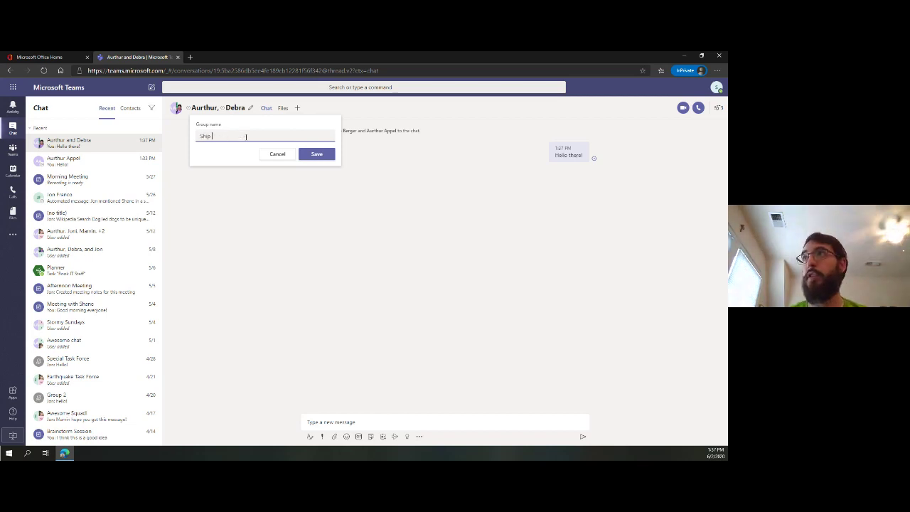
text( Discussions)
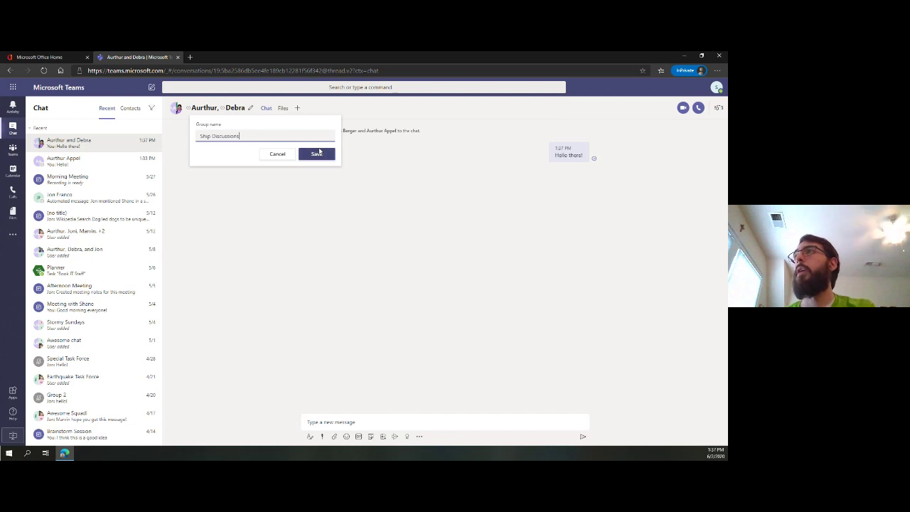
click(318, 152)
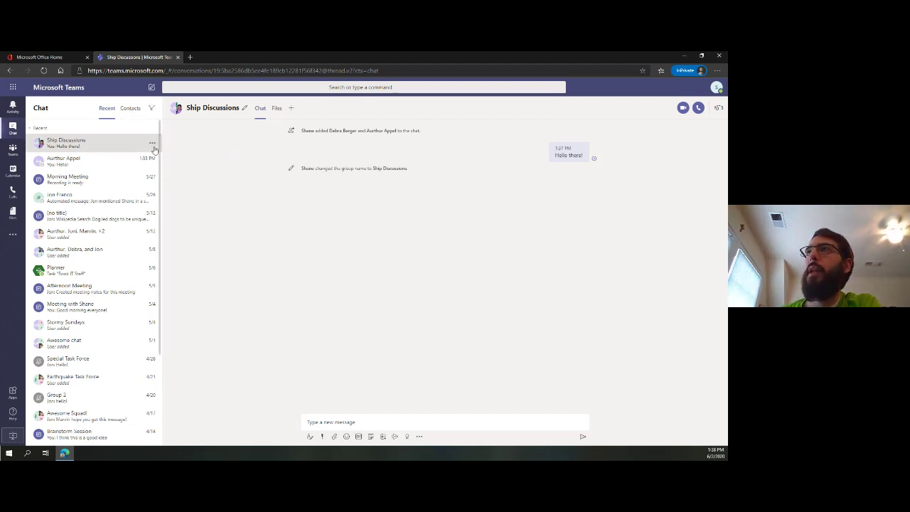
click(153, 145)
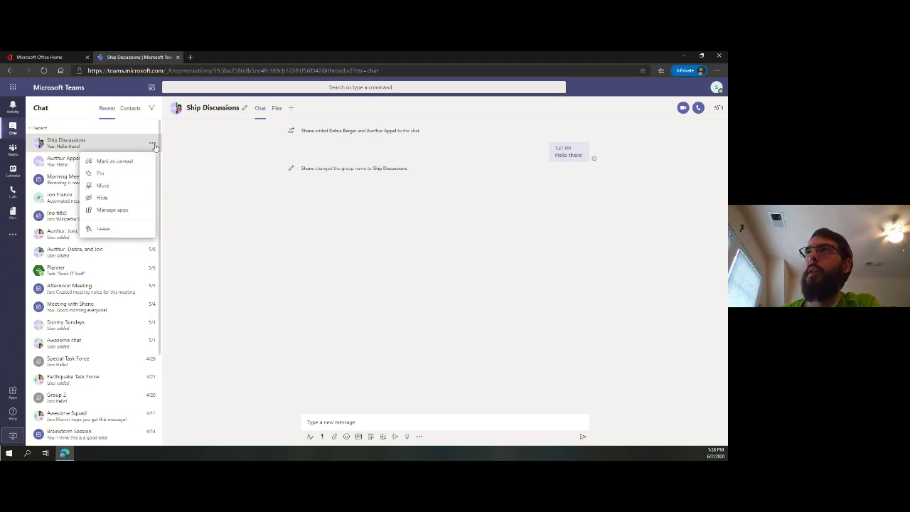
click(120, 181)
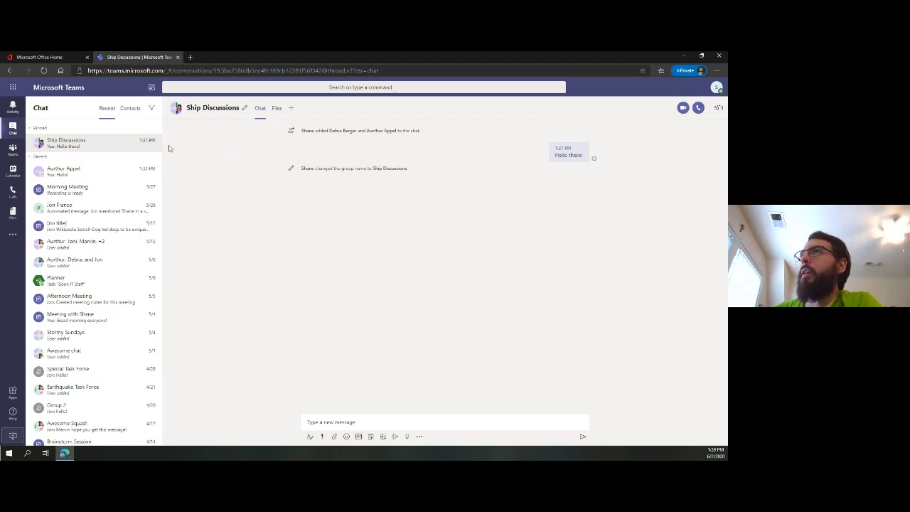
- Review the Ship Discussions participants and the chat history options for adding people, trying the option to include all chat history
click(718, 108)
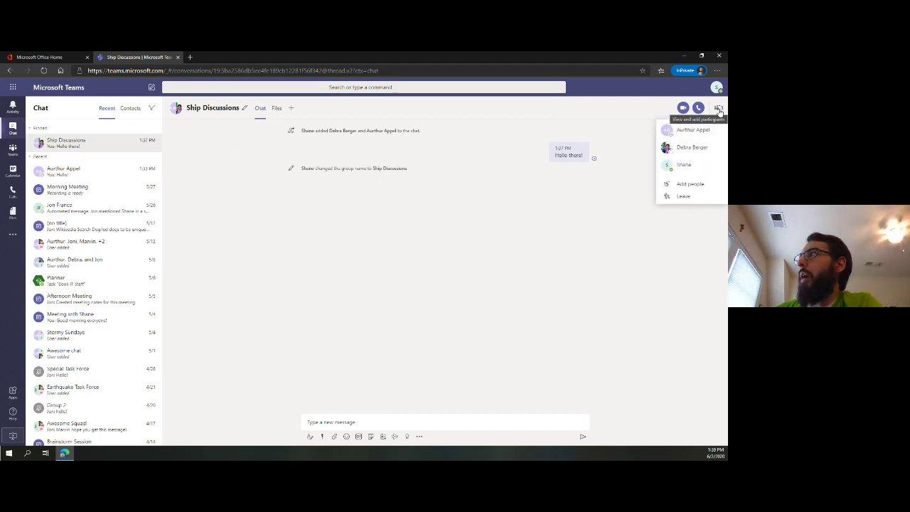
click(691, 184)
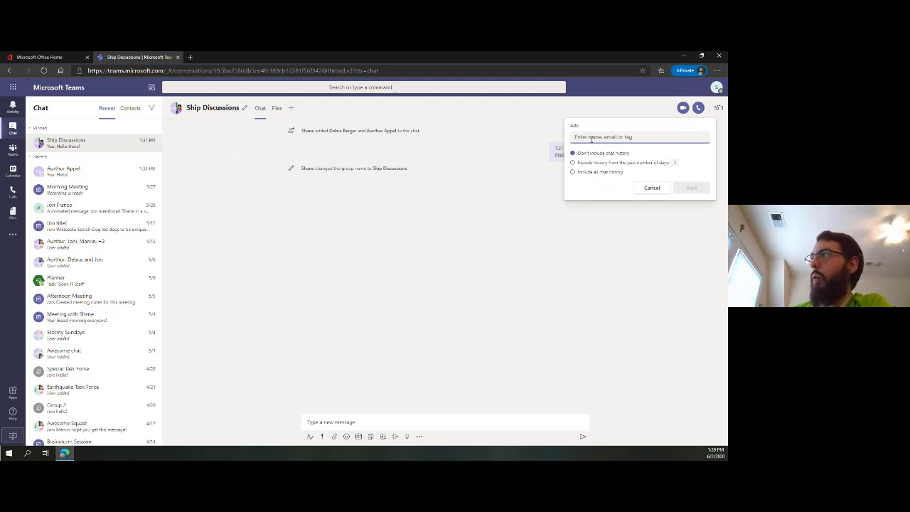
click(586, 175)
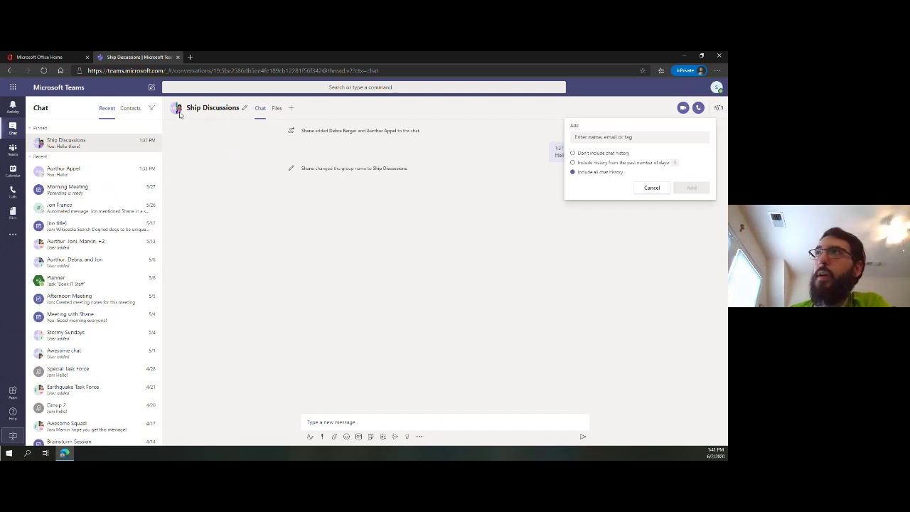
click(719, 108)
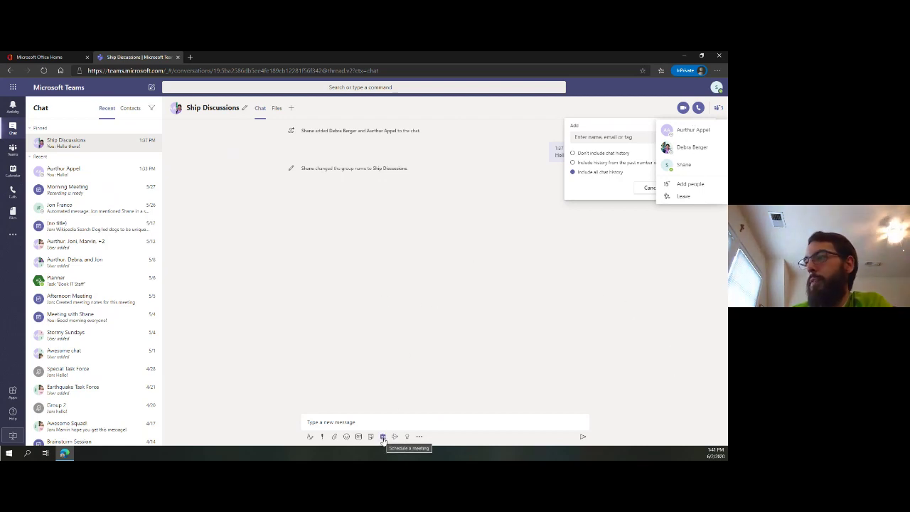
- Open the instant meeting setup in the Ship Repairs channel and allow microphone and camera access
click(13, 149)
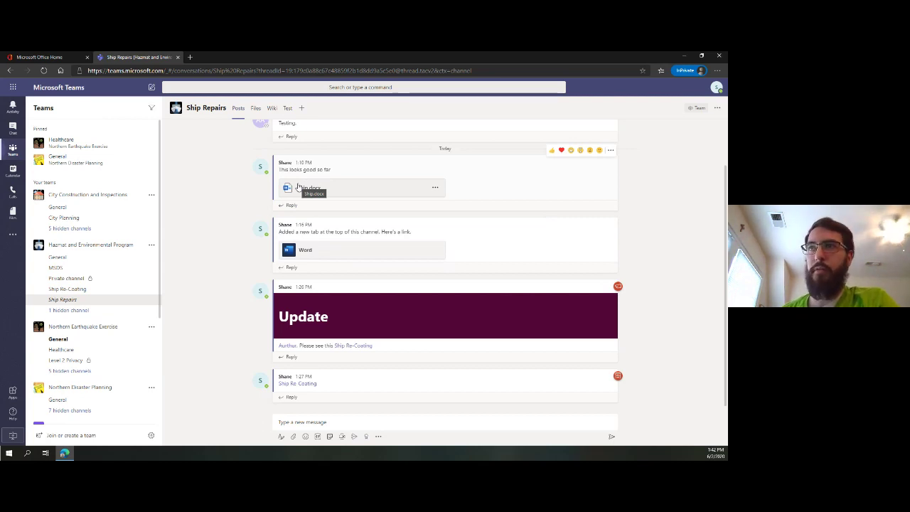
click(341, 437)
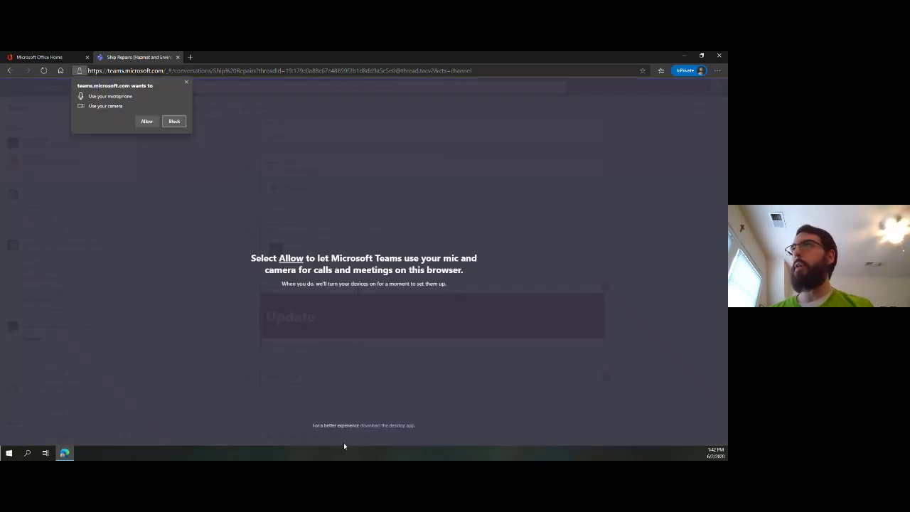
click(146, 121)
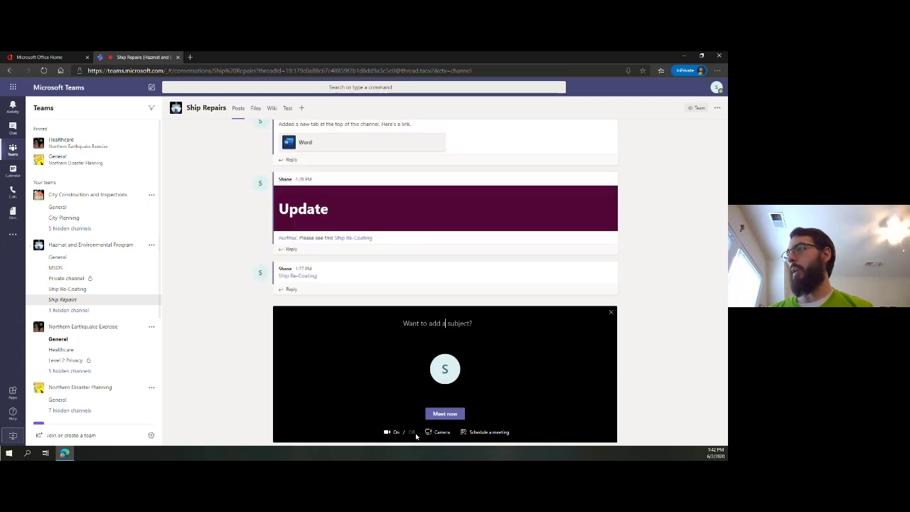
- Turn the camera off, start the instant meeting in the Ship Repairs channel, and mute the microphone
click(412, 433)
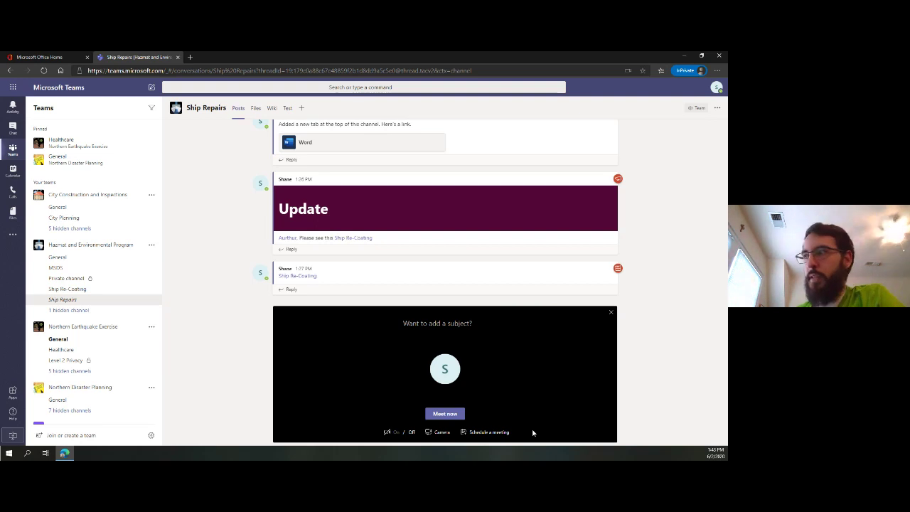
click(452, 416)
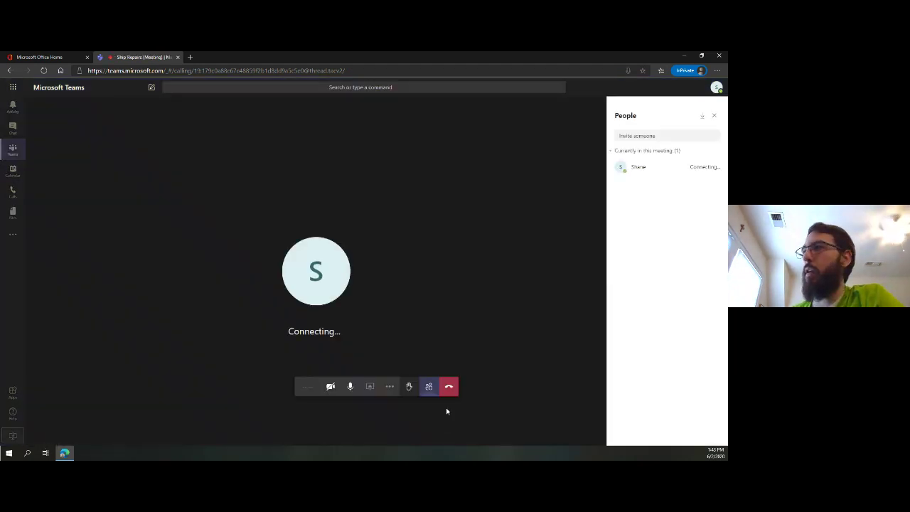
click(350, 389)
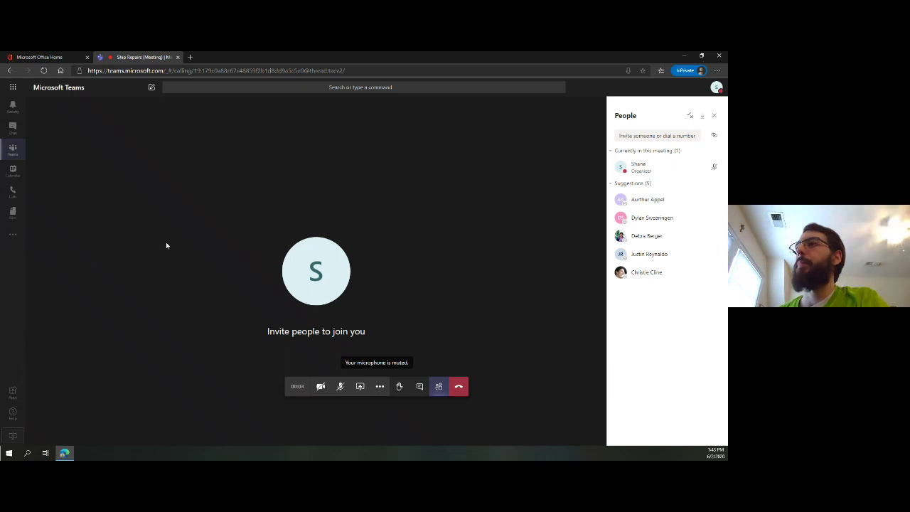
- Leave the Ship Repairs channel meeting and open the calendar
click(14, 149)
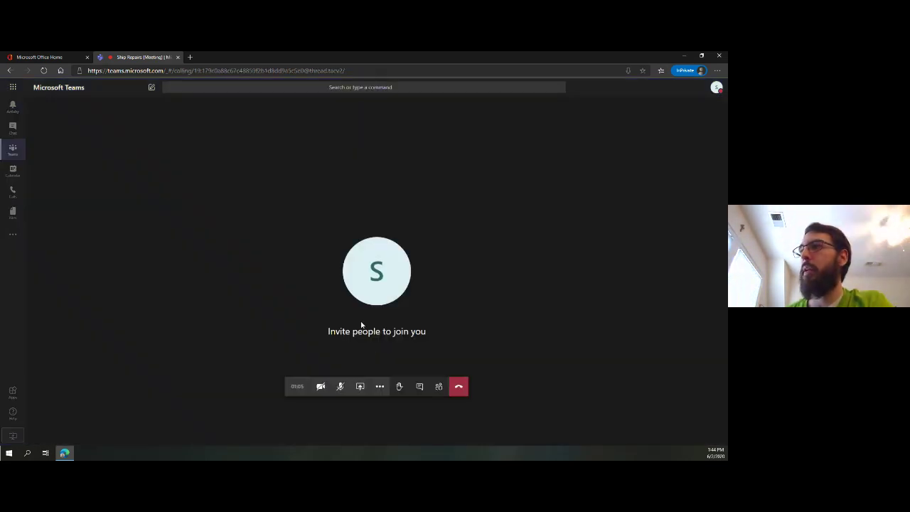
click(461, 386)
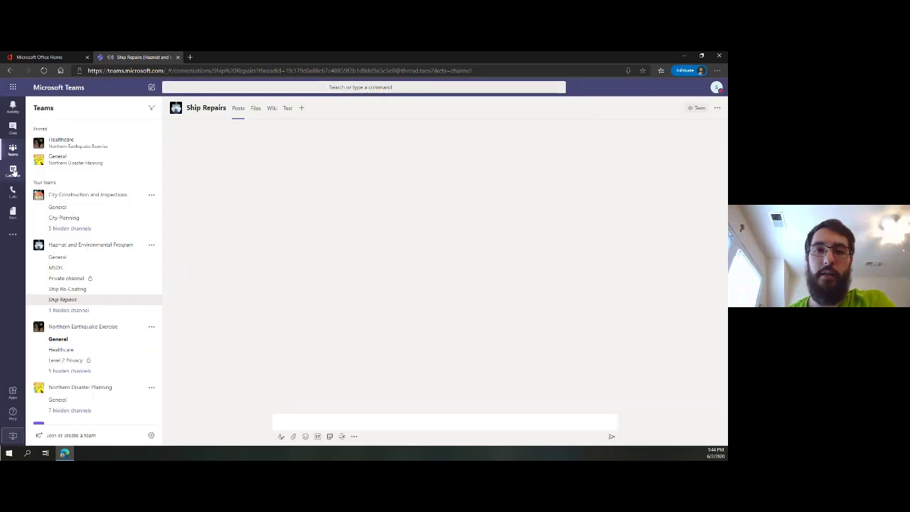
click(12, 170)
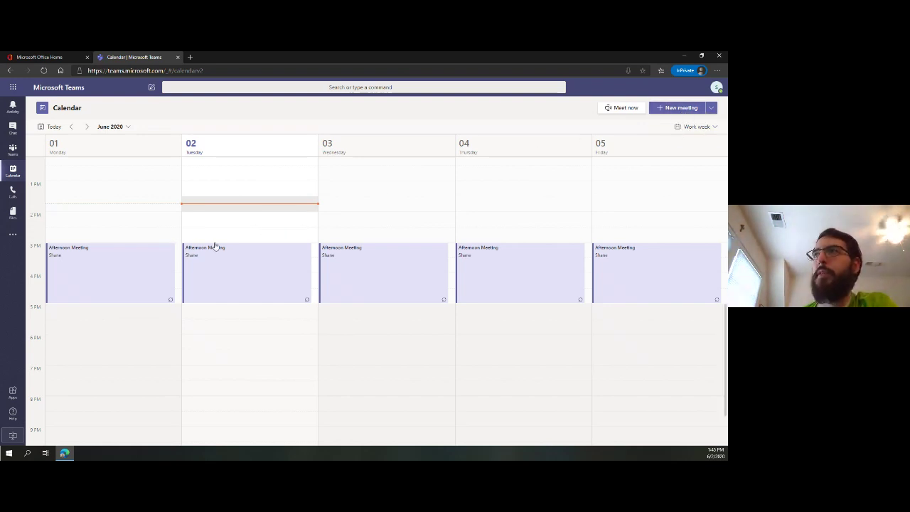
- Review the current work week's meetings, the calendar's view options, and the June 2020 date picker
scroll(180, 211, up, 1)
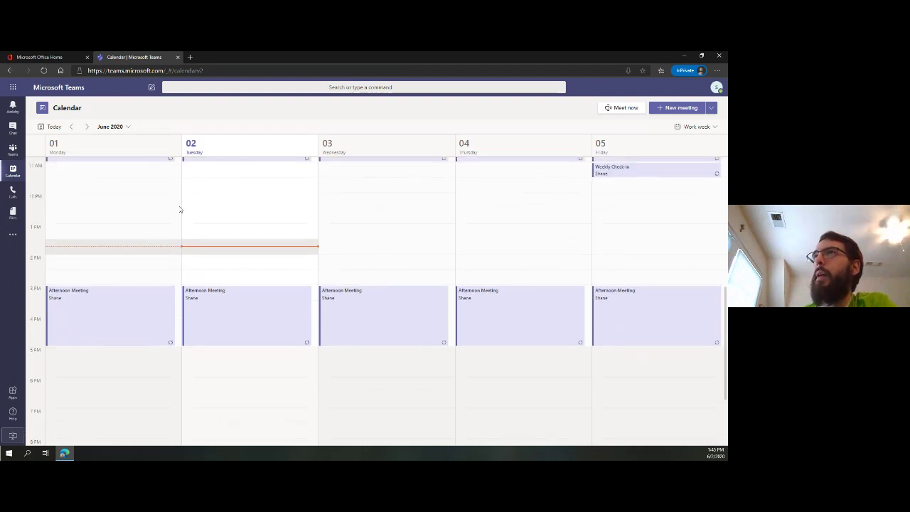
scroll(181, 211, up, 1)
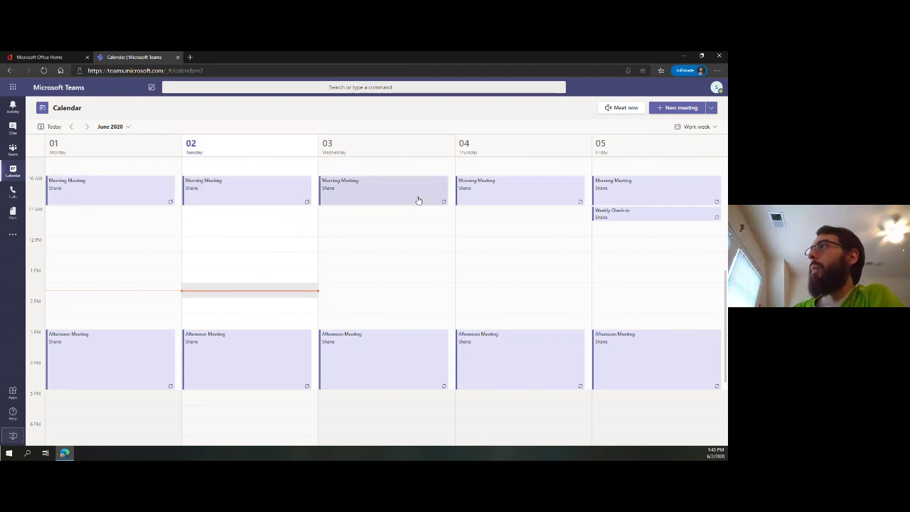
click(697, 127)
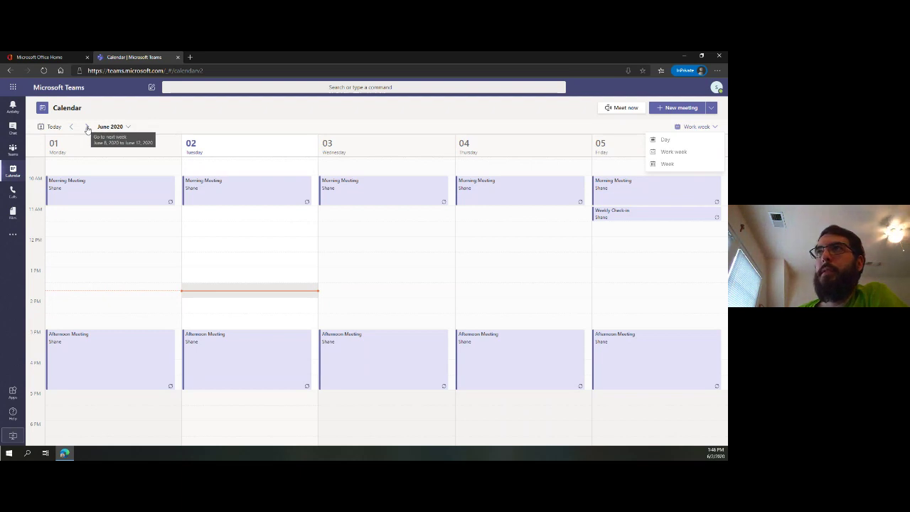
click(120, 127)
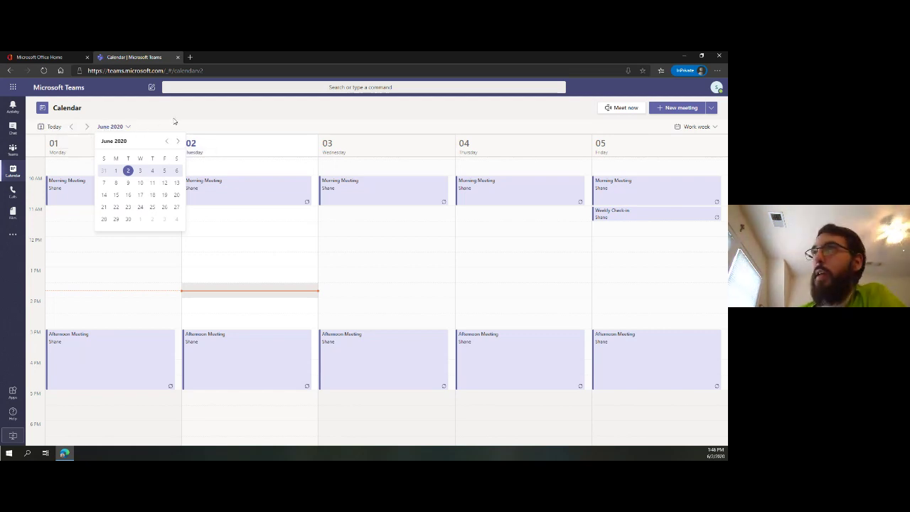
click(230, 118)
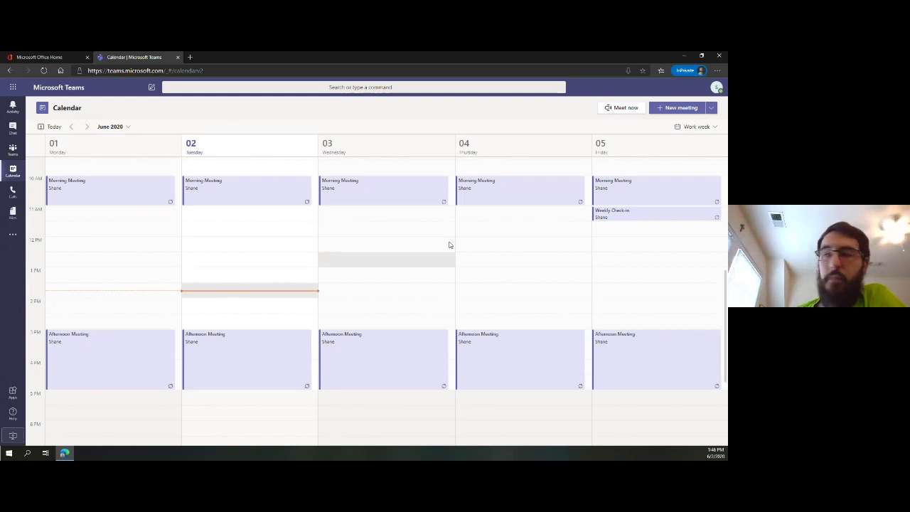
- Create a new scheduled meeting from the calendar and title it "Ship Building Check-in"
click(712, 107)
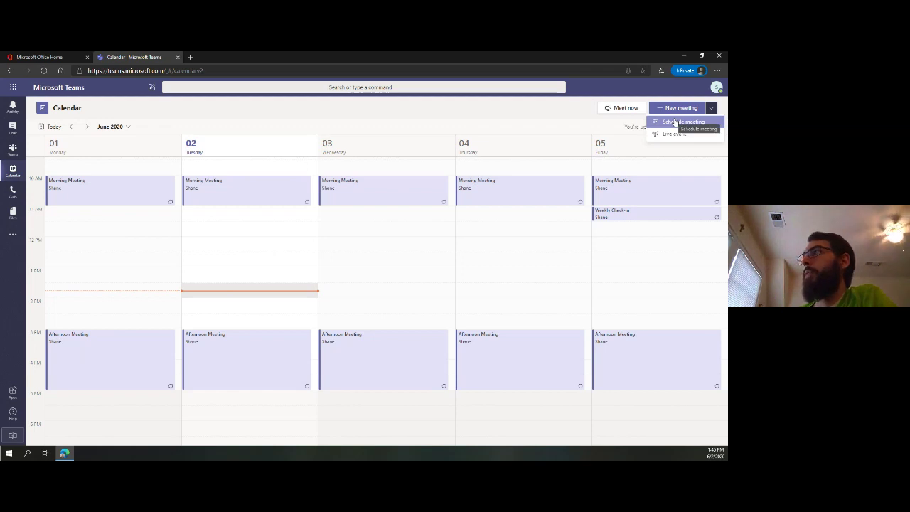
click(674, 122)
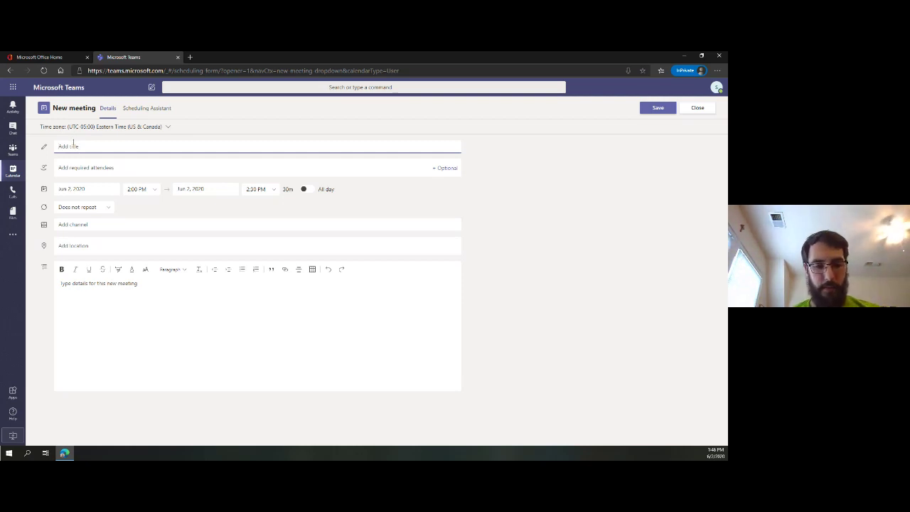
text(Ship Buildin)
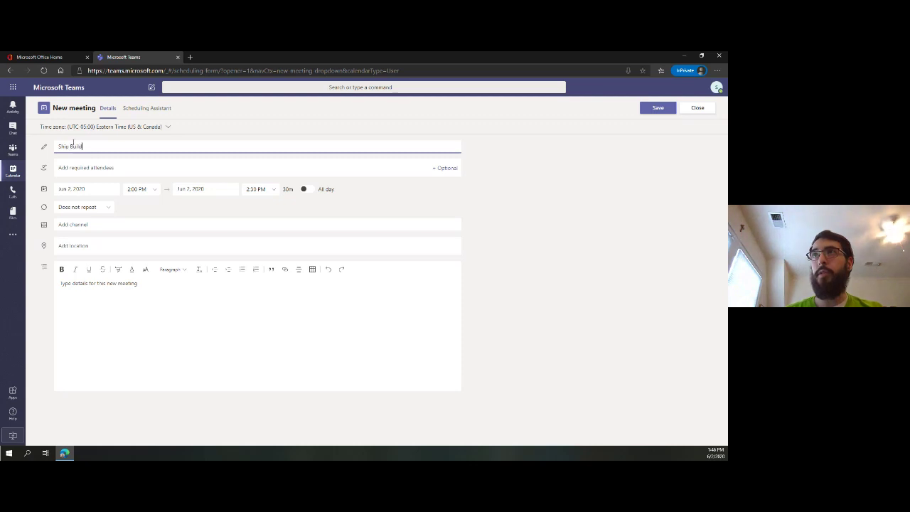
text(g Check-)
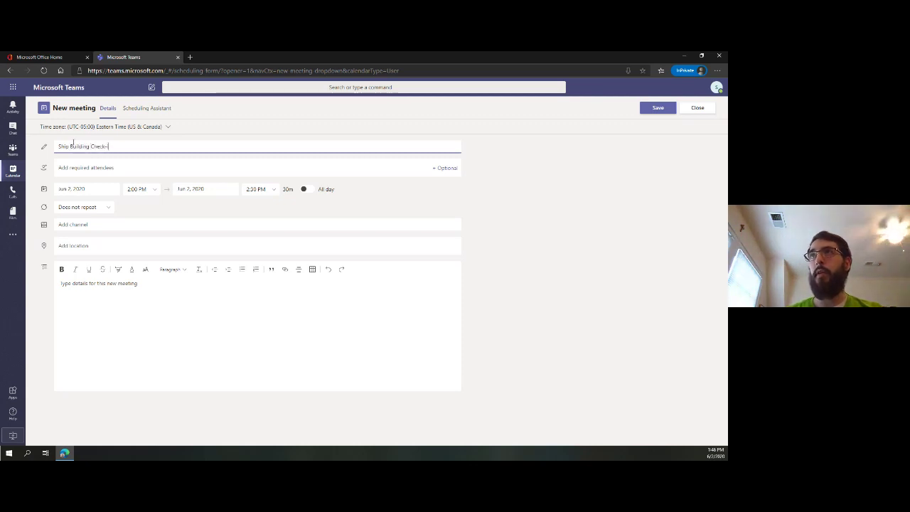
text(in)
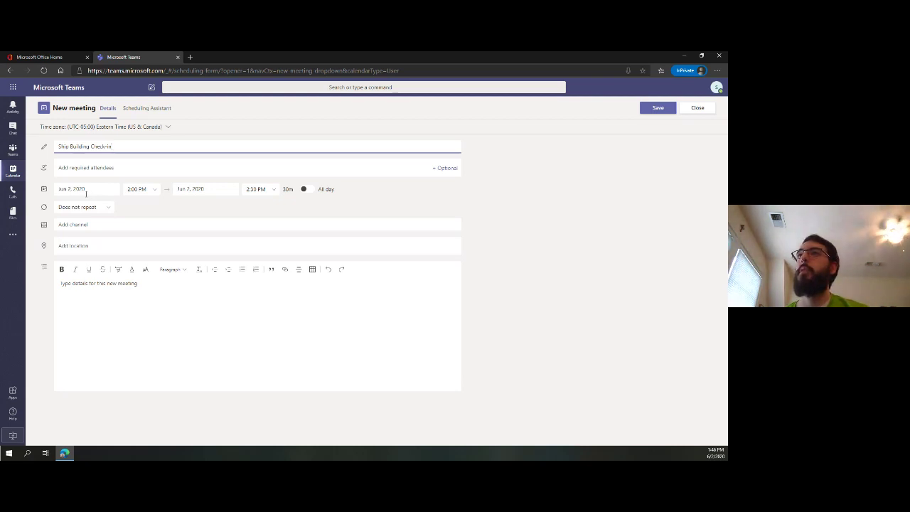
- Set the meeting date to Jun 3, 2020 and its end time to 3:00 PM
click(96, 192)
click(99, 238)
click(264, 190)
click(265, 228)
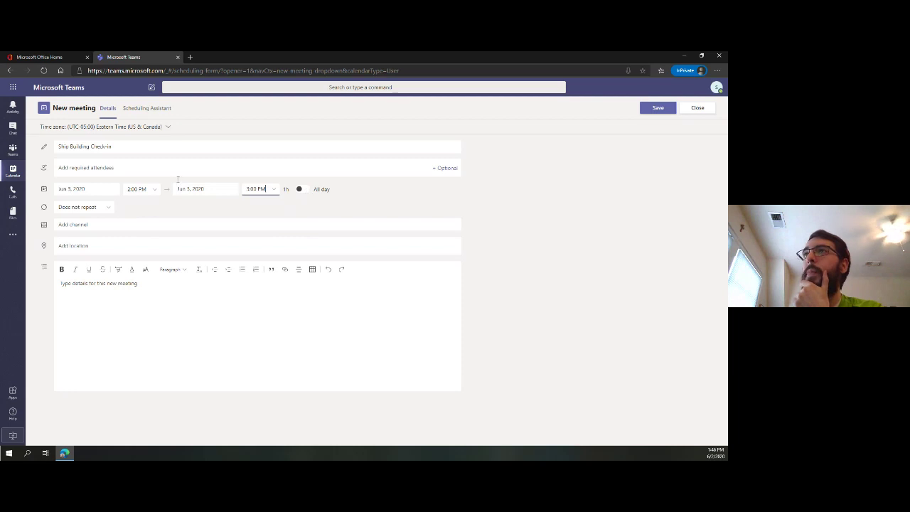
- Add the shipyard operations manager as a required attendee and a second colleague as an optional attendee
click(444, 168)
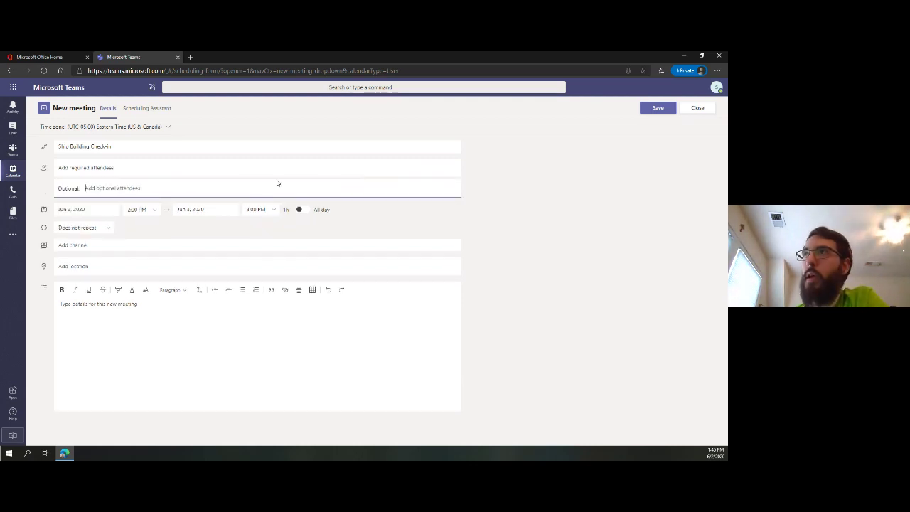
click(114, 172)
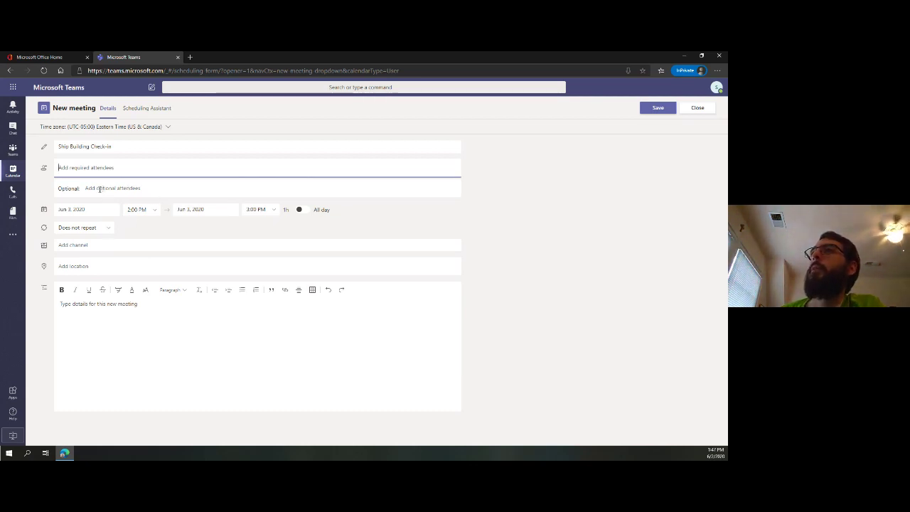
text(ar)
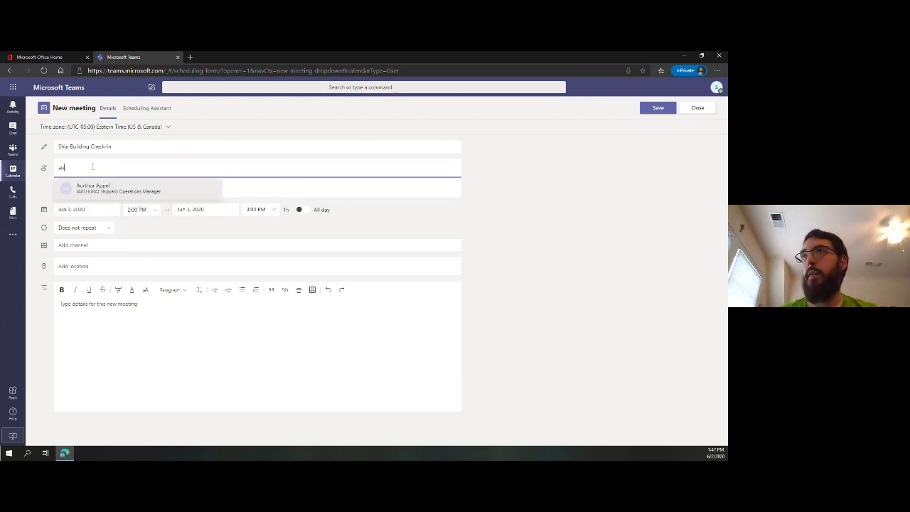
key(Return)
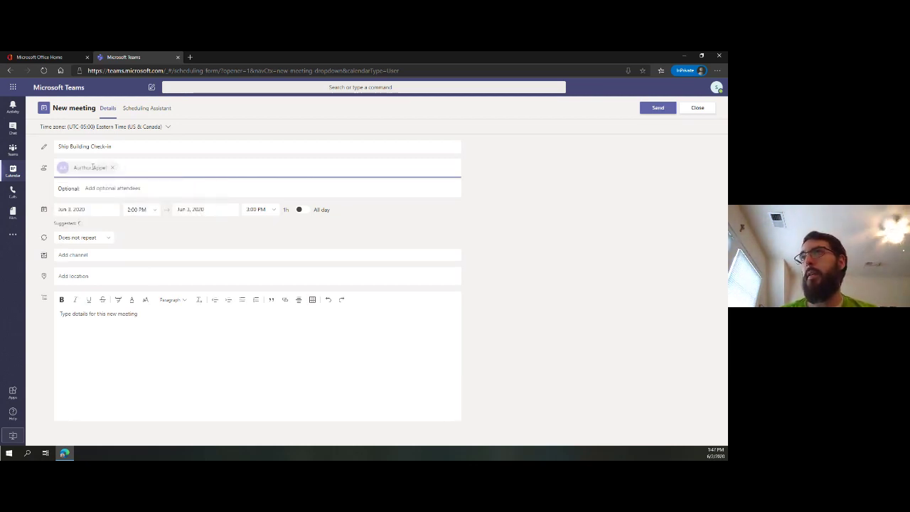
key(Tab)
text(debr)
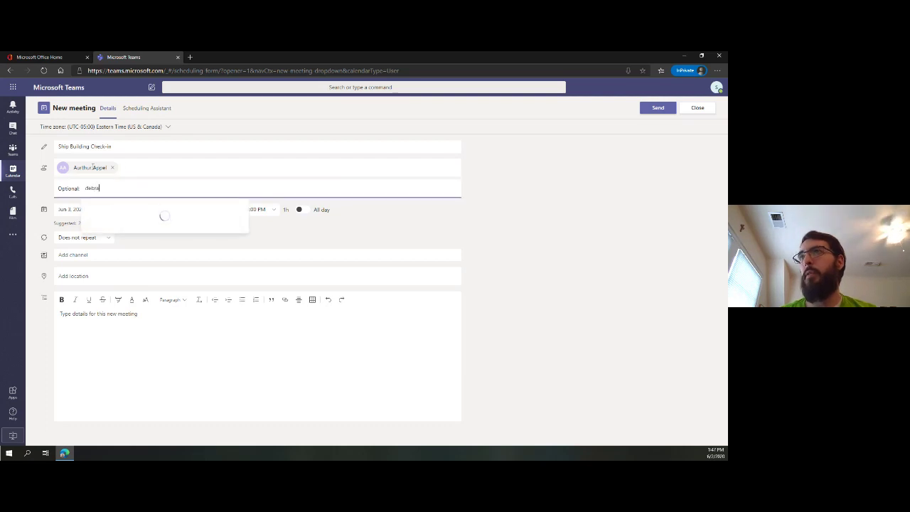
key(Return)
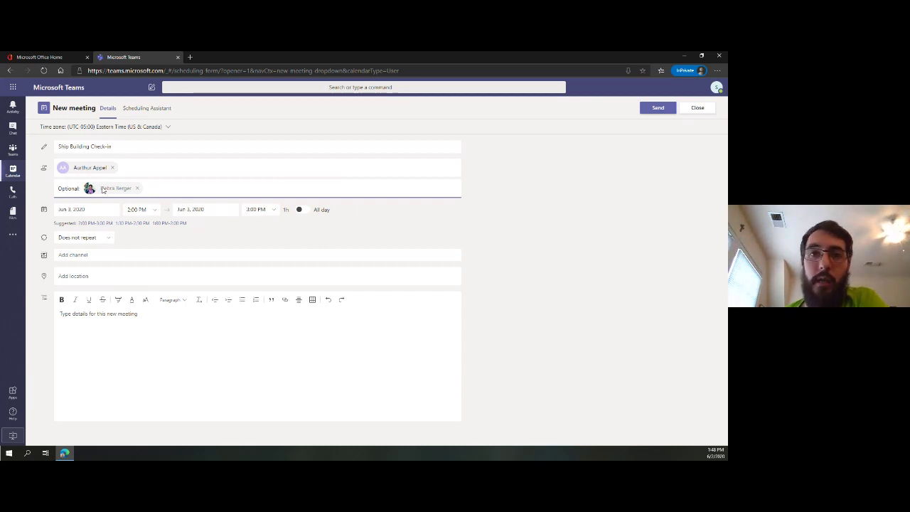
- Apply the suggested 1:30 PM–2:30 PM time slot and check the attendees' availability in the Scheduling Assistant
click(127, 224)
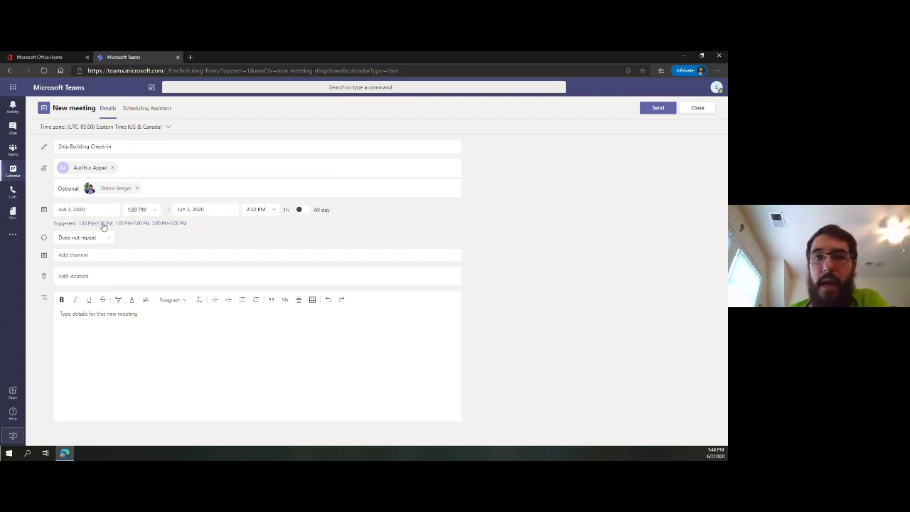
click(139, 115)
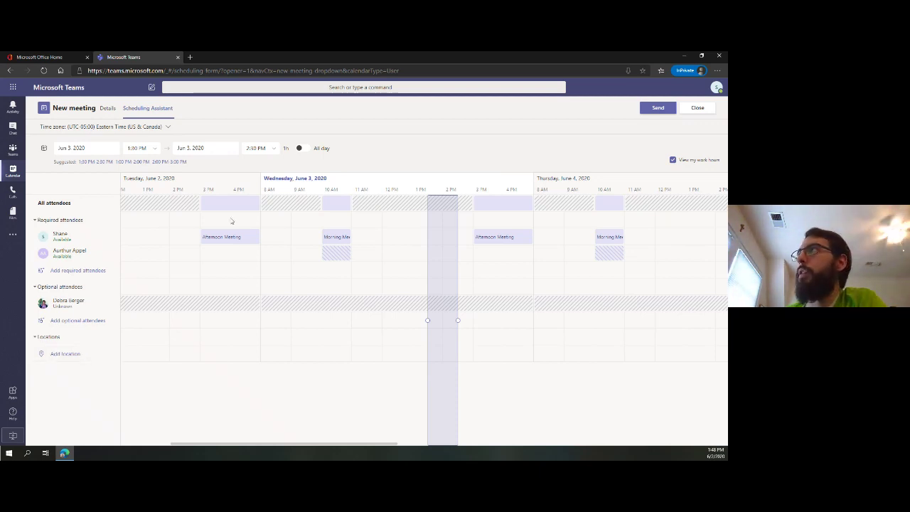
click(107, 108)
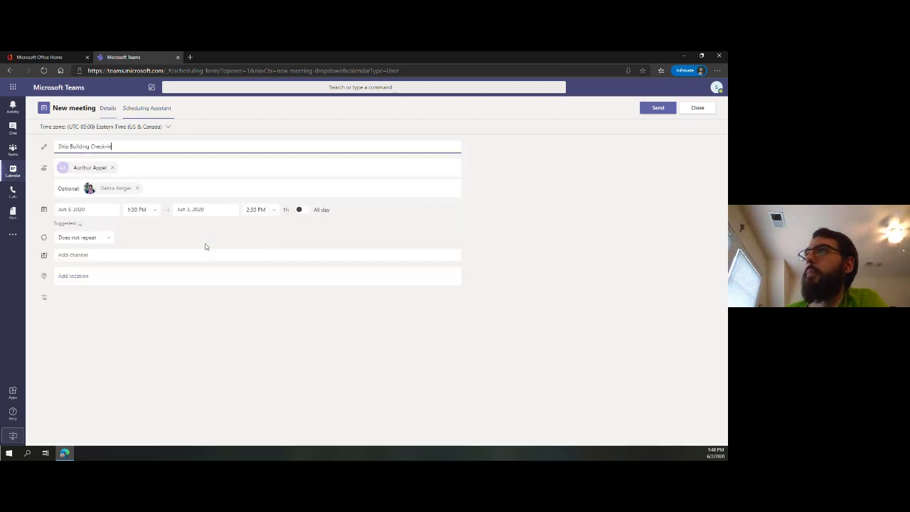
- Check the channel choices without adding one, enter "test" as the meeting details, and send the invitation
click(87, 254)
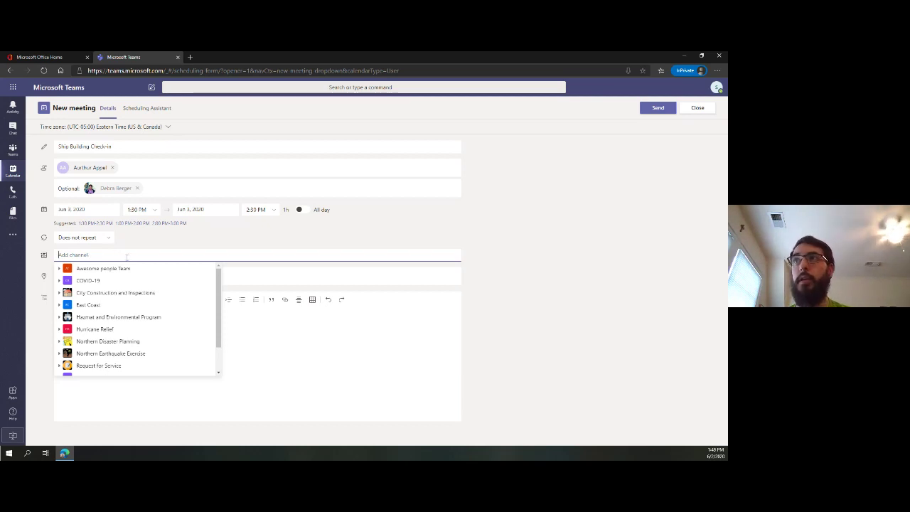
click(89, 194)
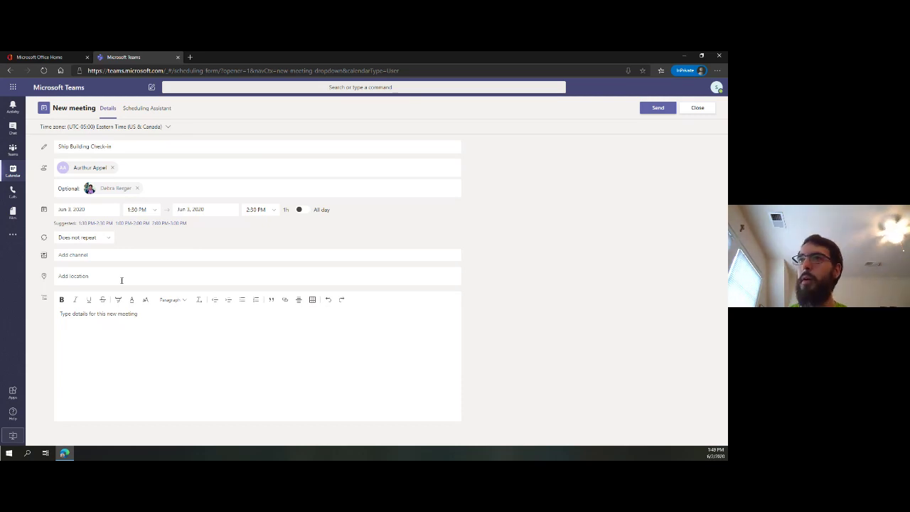
click(104, 331)
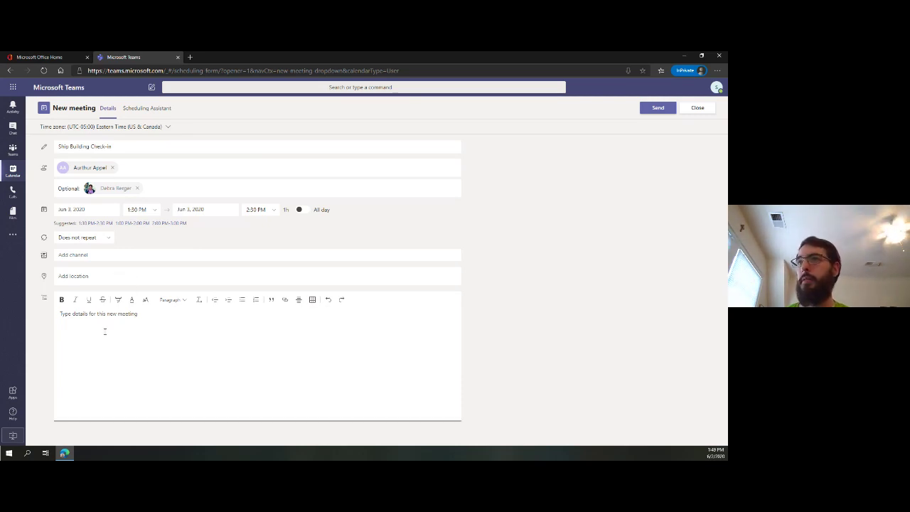
text(test)
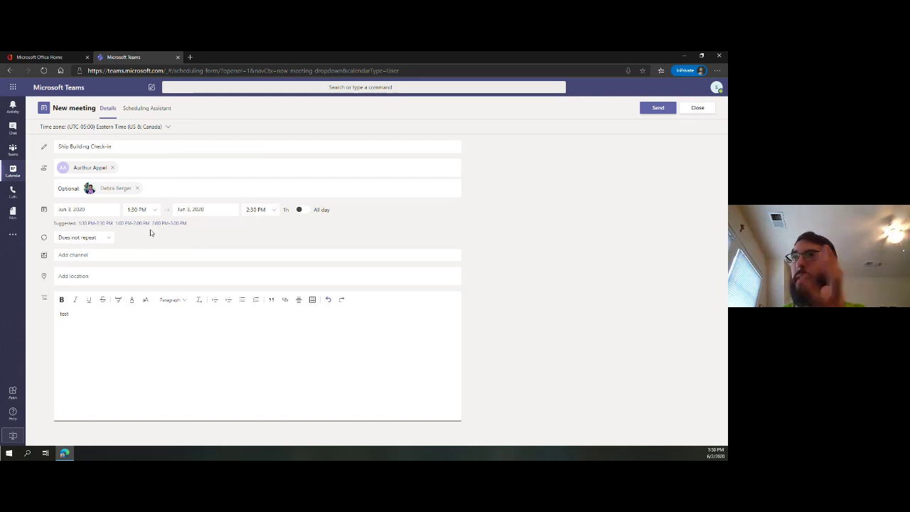
click(660, 112)
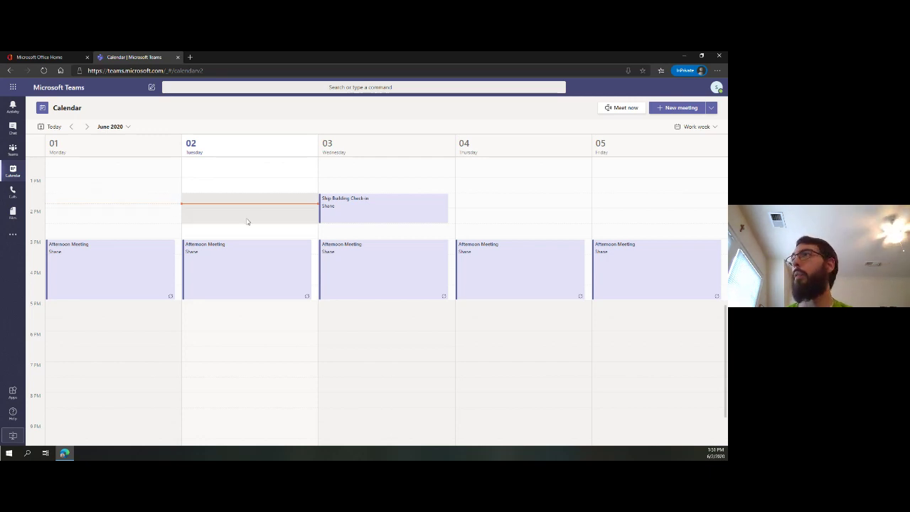
- Open the Ship Building Check-in meeting on June 3 and go to the message box of its chat
scroll(357, 219, up, 3)
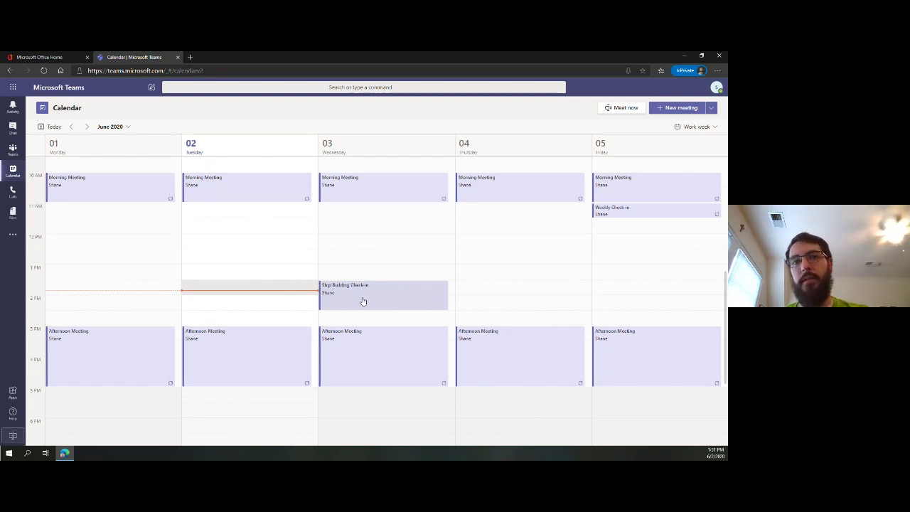
click(363, 302)
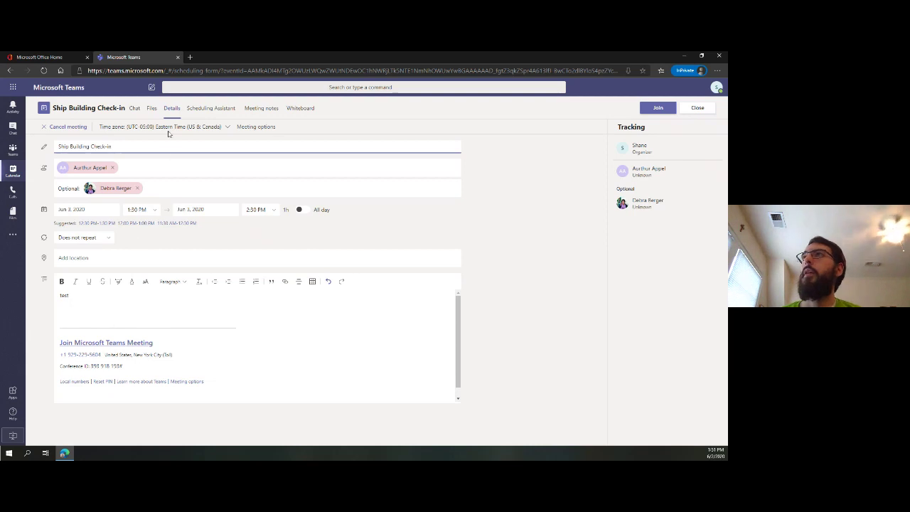
click(133, 111)
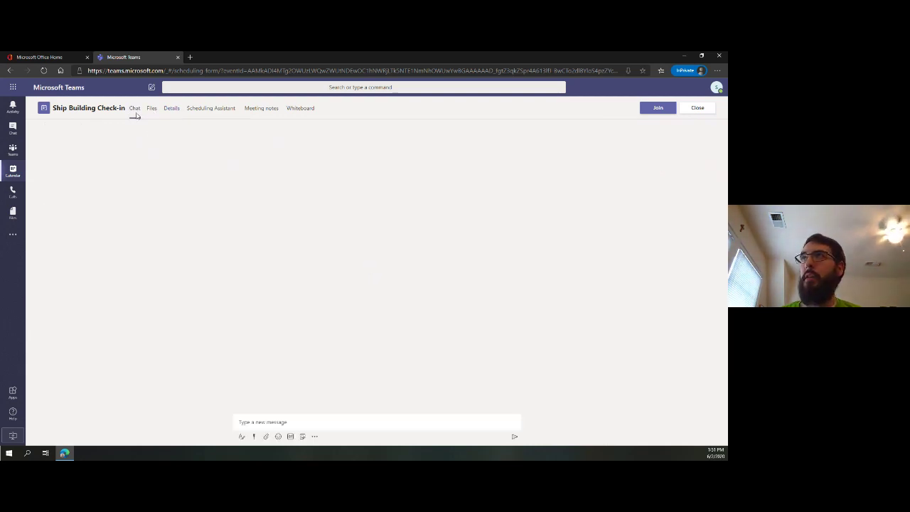
click(259, 421)
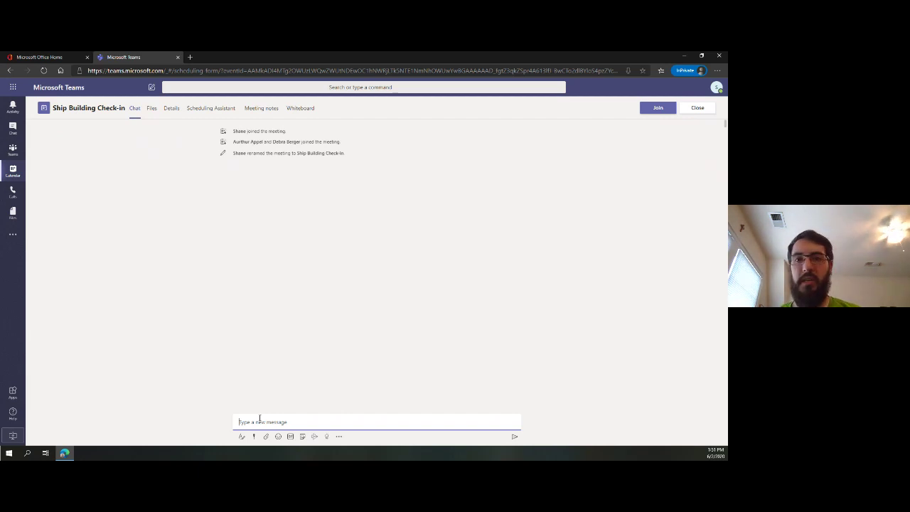
- Send the message "Test" in the meeting chat and open the Ship Building Check-in conversation from the recent chats
text(Test)
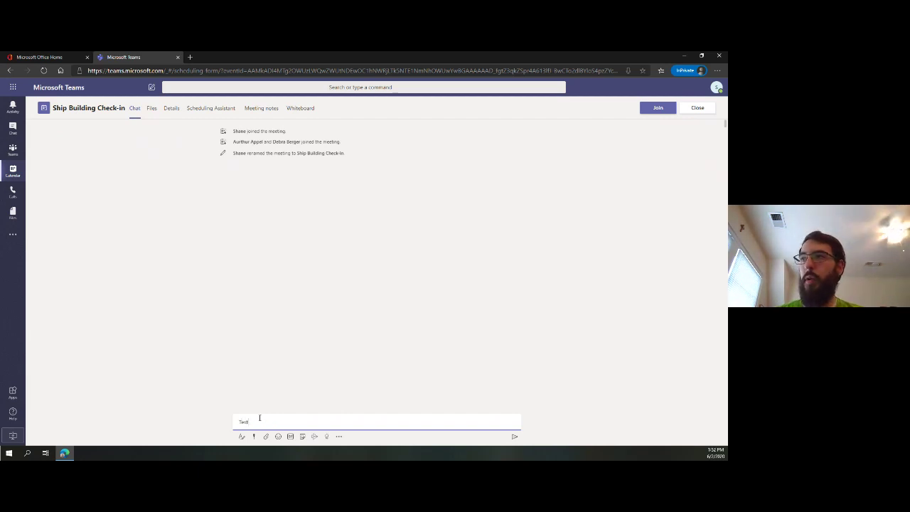
key(Return)
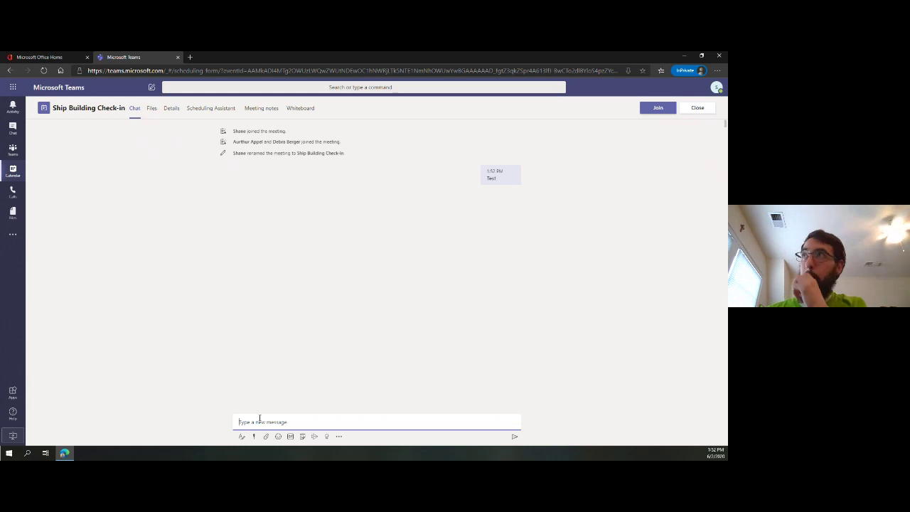
click(13, 128)
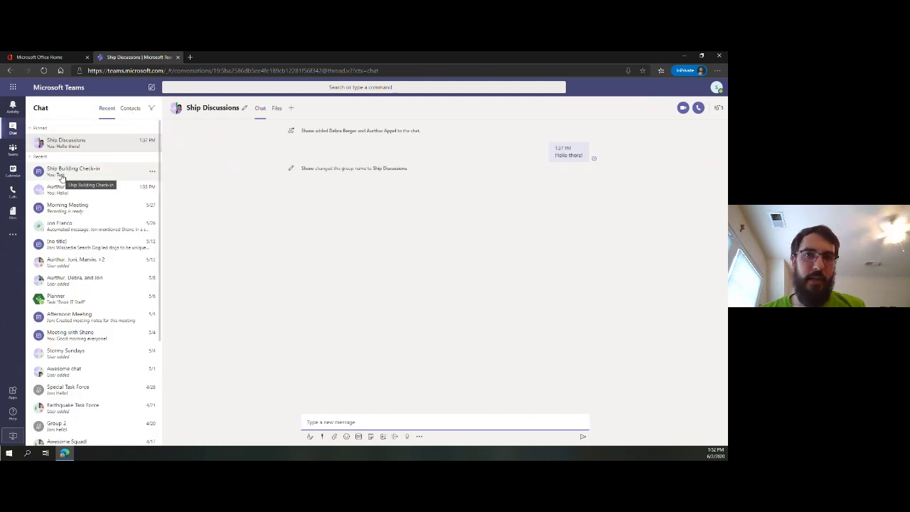
click(62, 177)
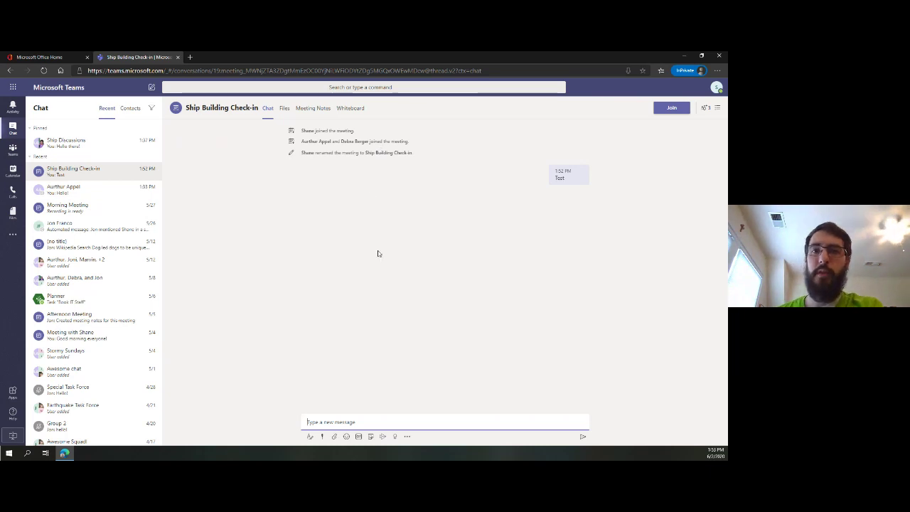
- Join the Ship Building Check-in meeting with the camera and microphone turned off
click(669, 108)
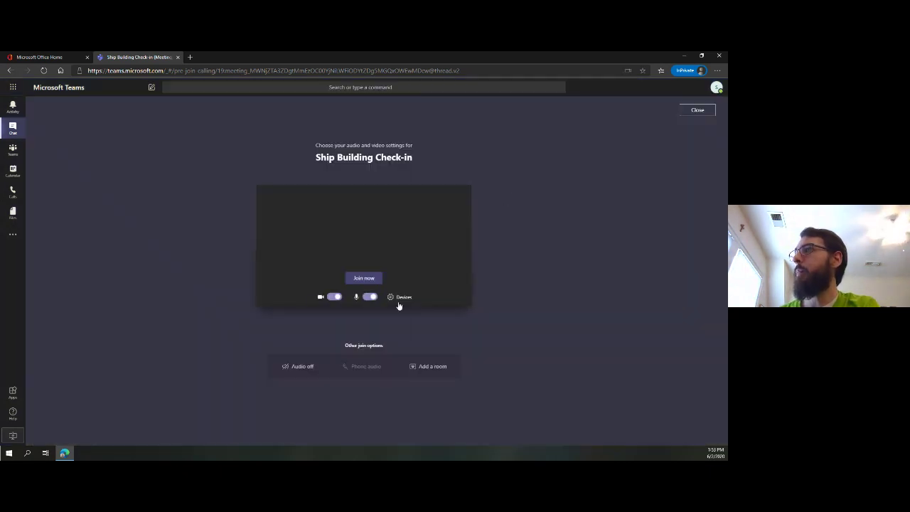
click(331, 301)
click(332, 298)
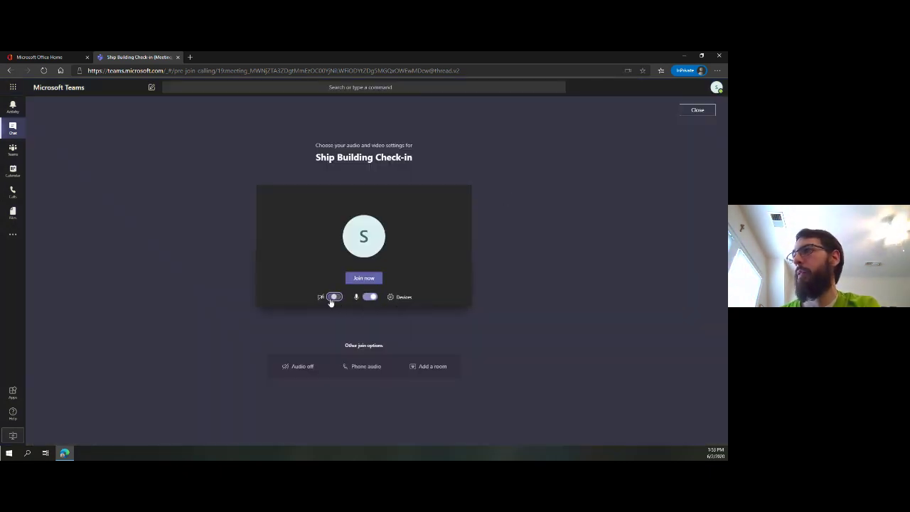
click(368, 298)
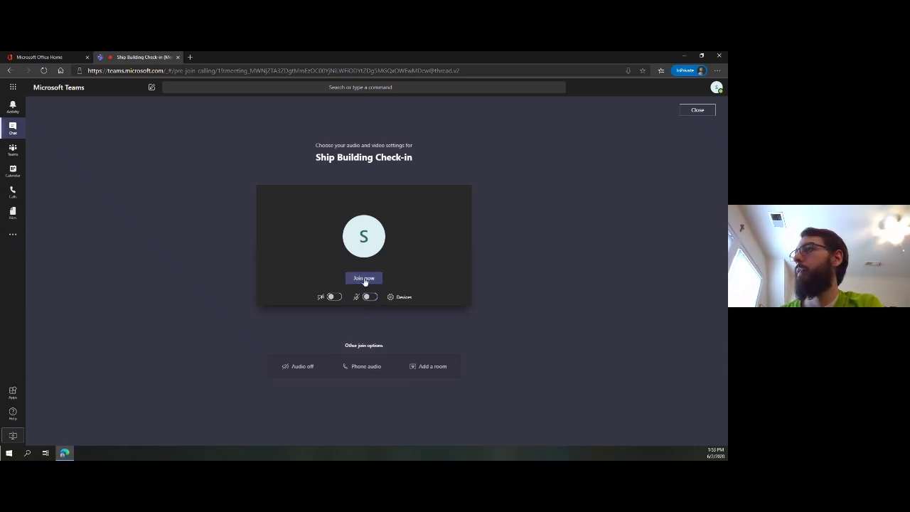
click(364, 279)
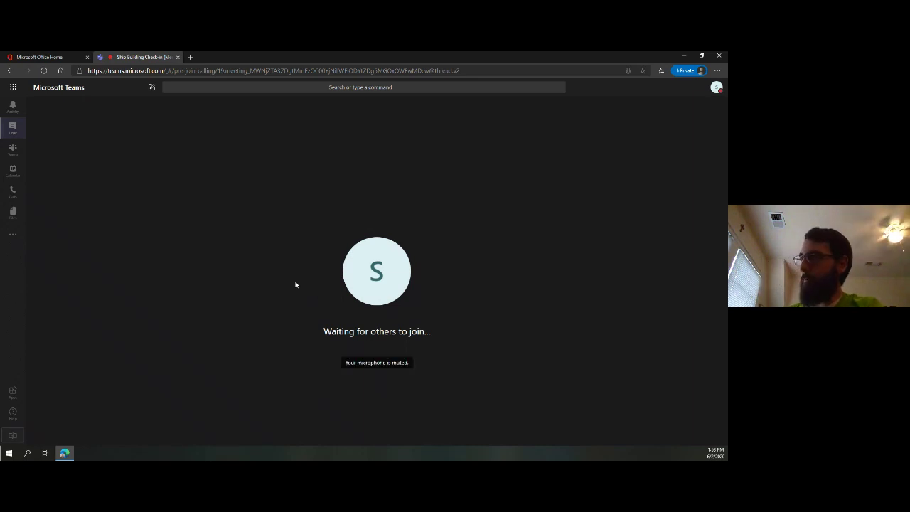
- Look over the content sharing options without sharing anything, and show the meeting chat
mouse_move(491, 189)
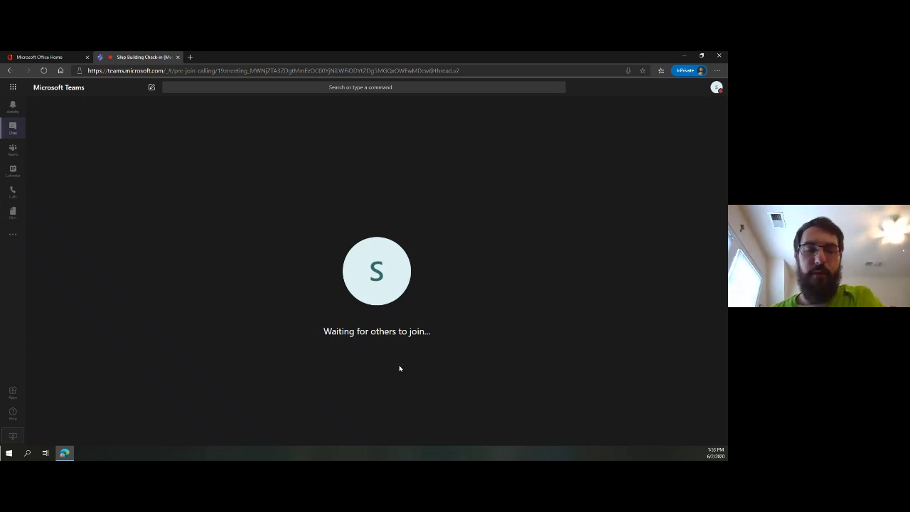
mouse_move(315, 365)
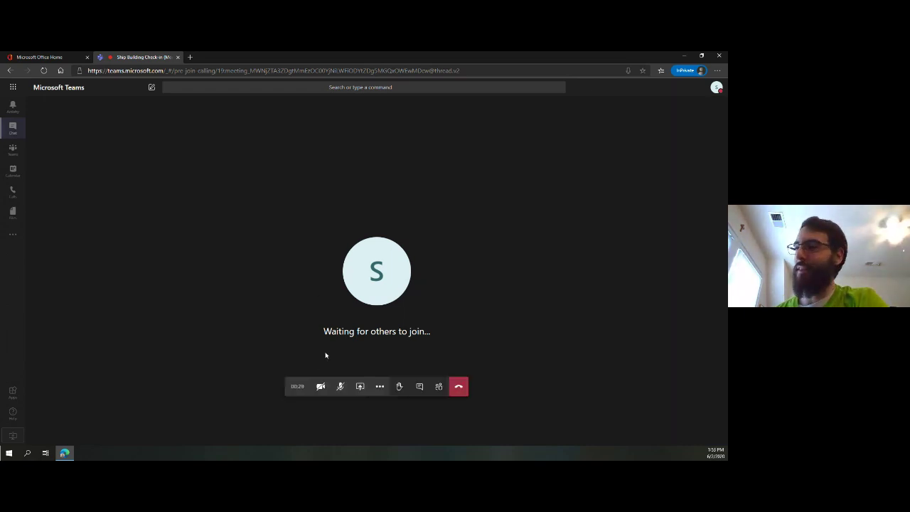
click(361, 389)
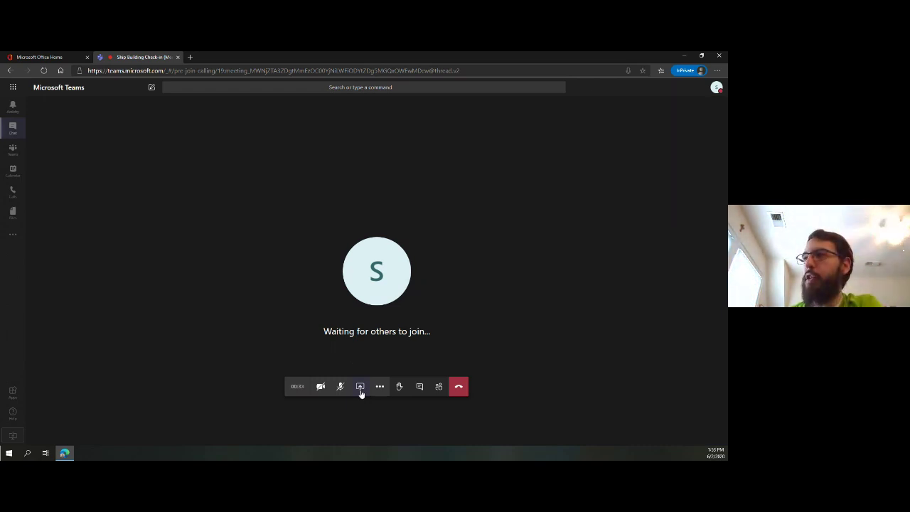
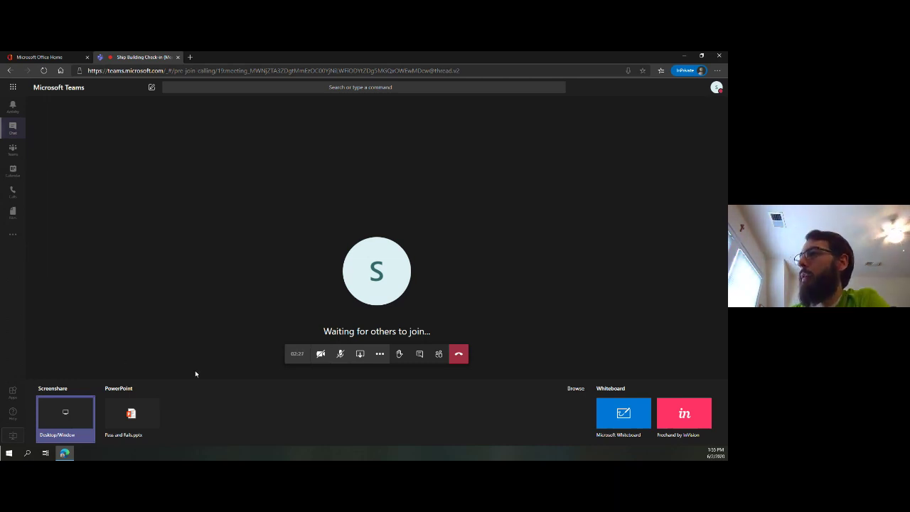
click(360, 354)
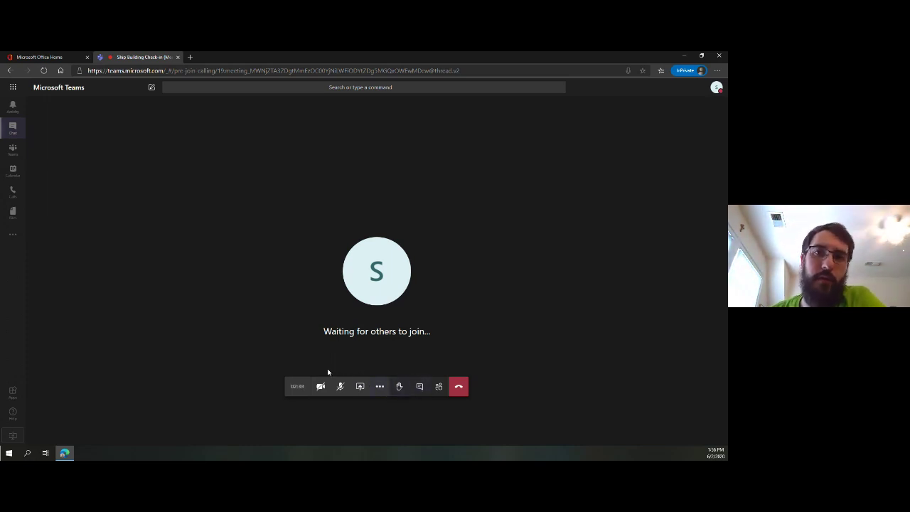
click(420, 391)
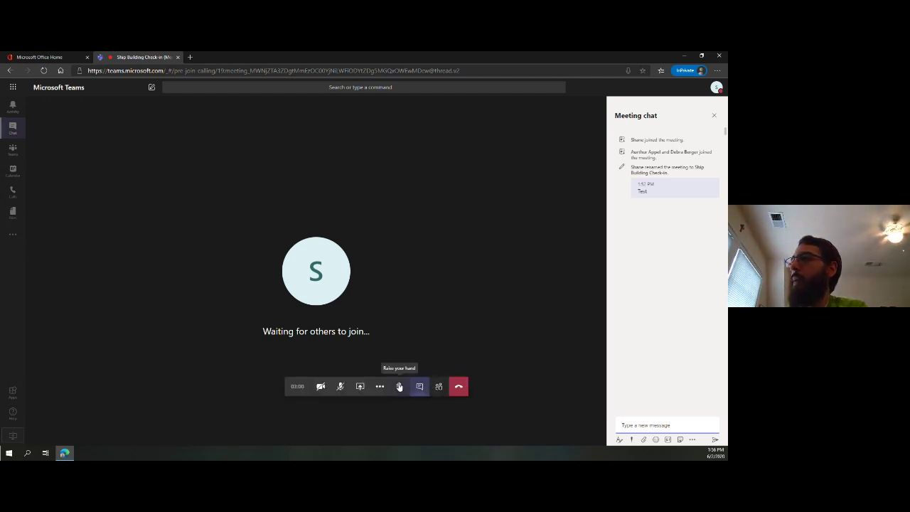
- Raise your hand in the meeting, check it in the participant list, and lower it again
click(400, 388)
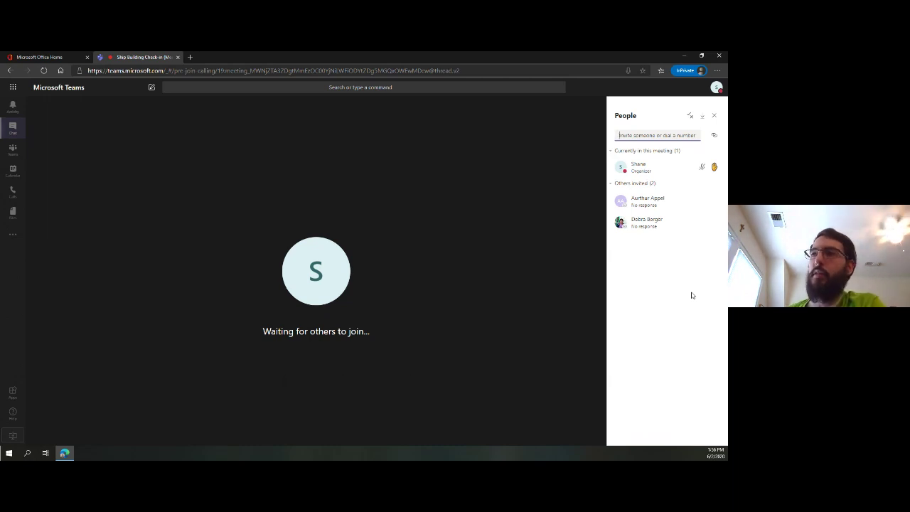
mouse_move(416, 356)
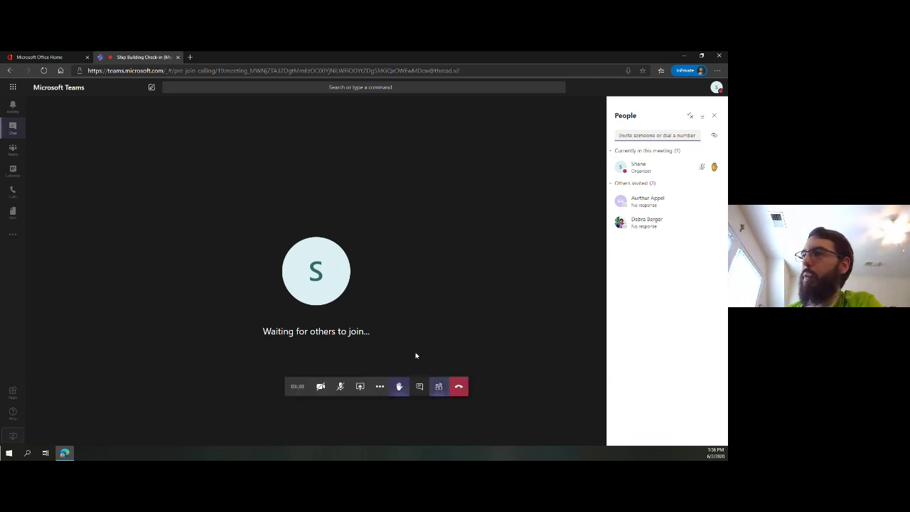
click(399, 387)
- Examine the meeting's device settings for speaker, microphone and camera, and the additional meeting actions
click(380, 388)
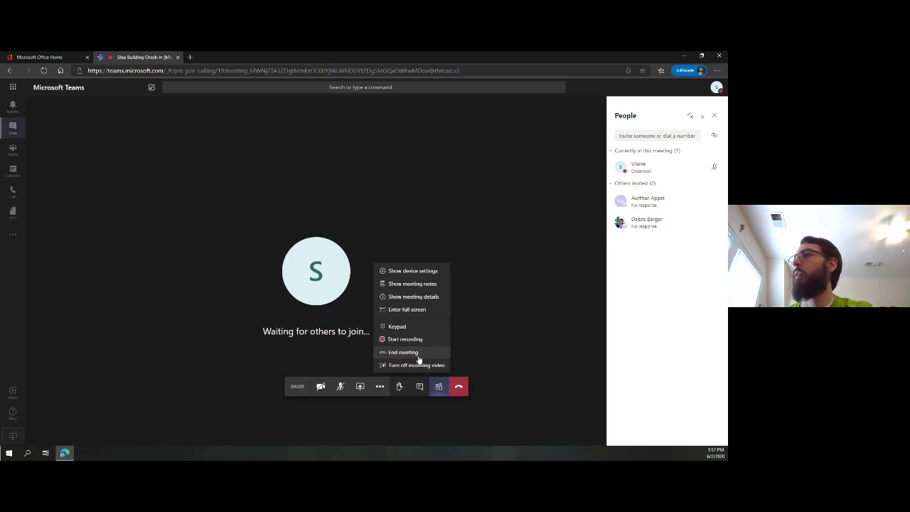
click(415, 277)
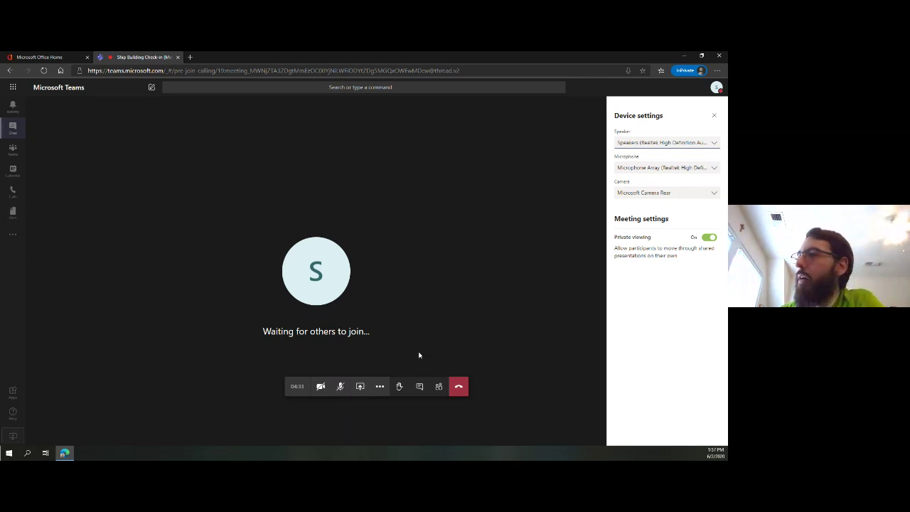
click(381, 387)
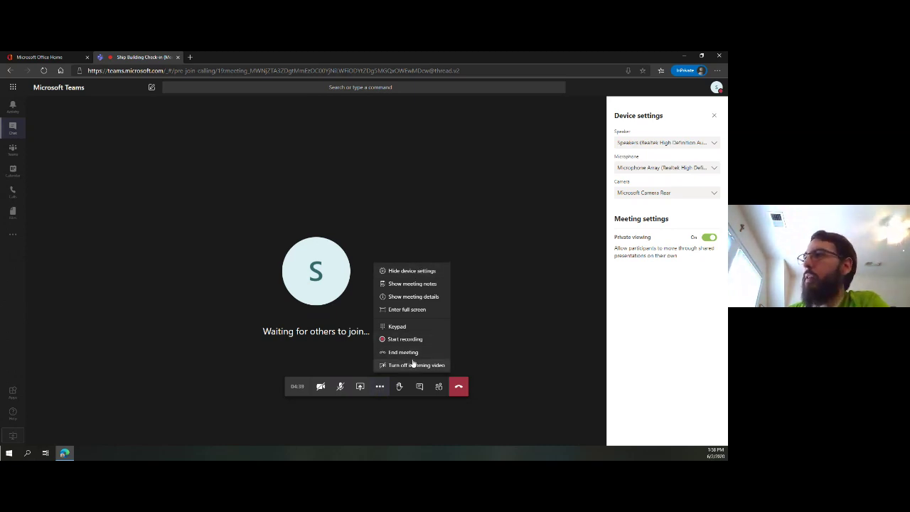
- Show the meeting participants and check the option to ask the first invited attendee to join, without using it
click(438, 387)
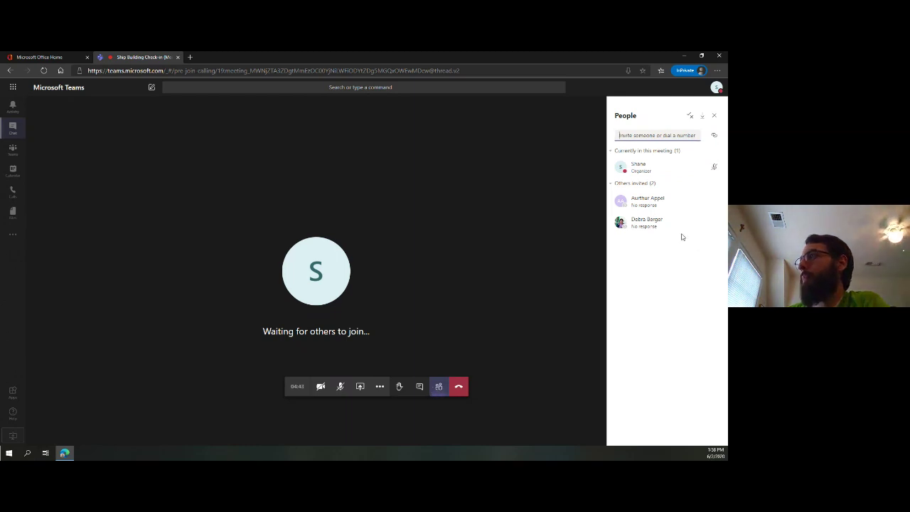
click(715, 203)
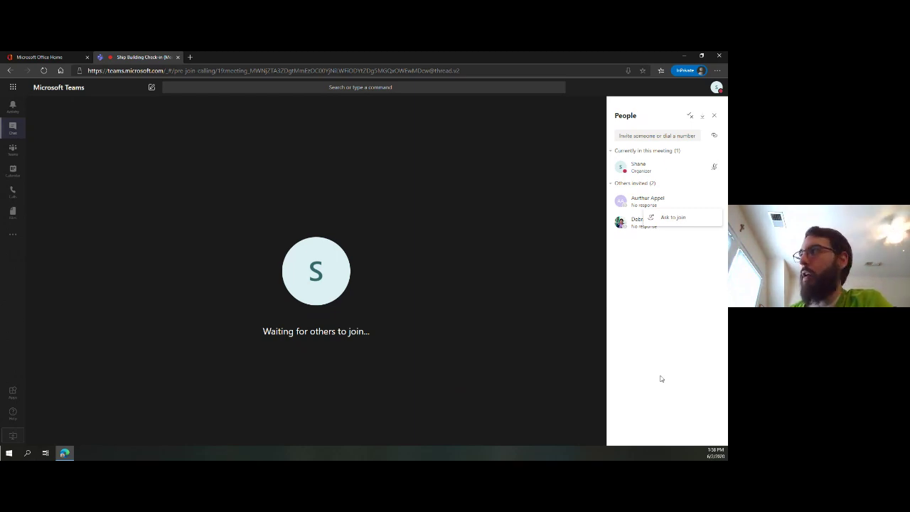
click(697, 243)
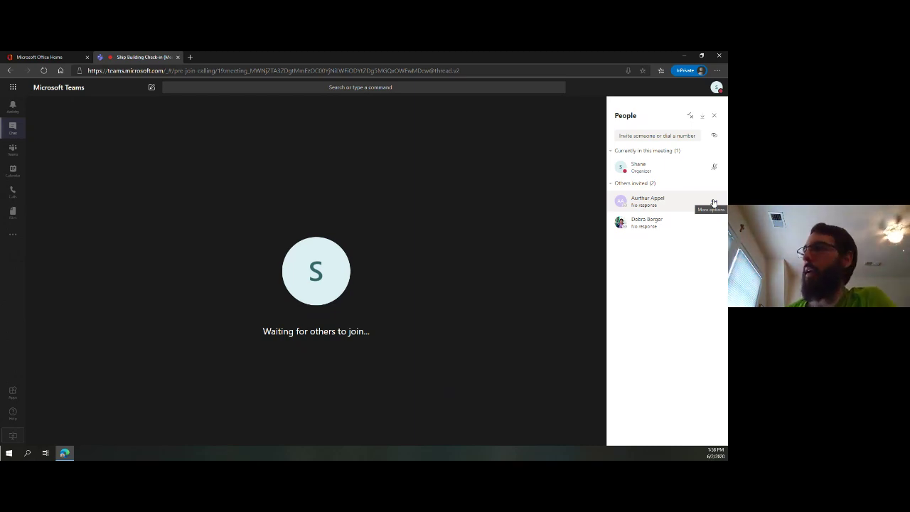
- Review the additional meeting actions and the field for inviting someone without changing anything, and leave the meeting
mouse_move(340, 374)
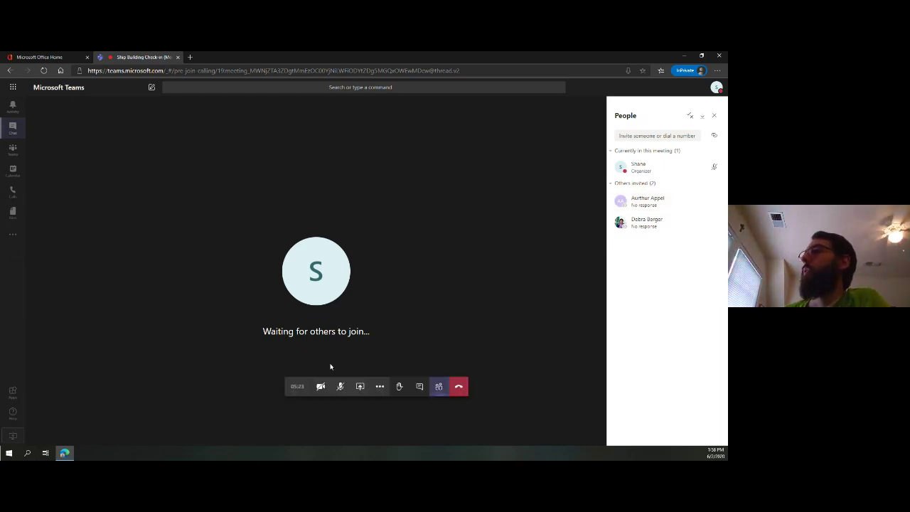
click(380, 389)
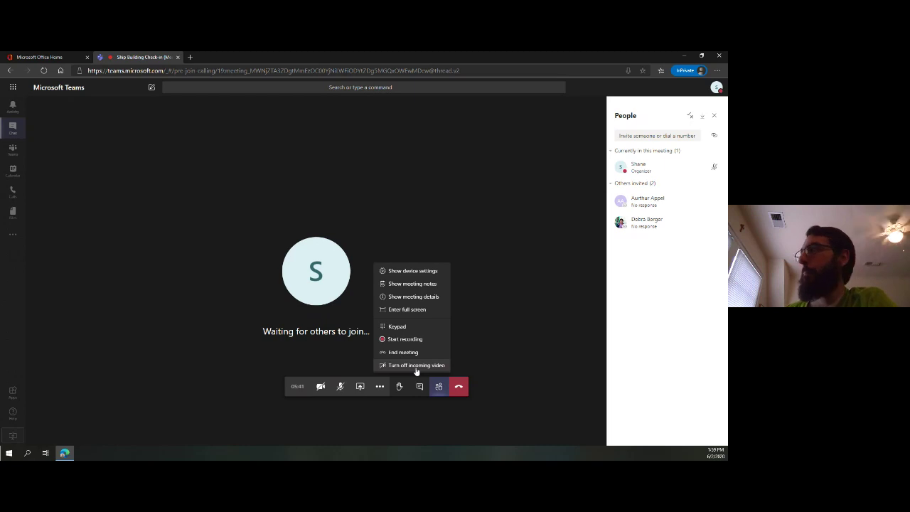
click(639, 136)
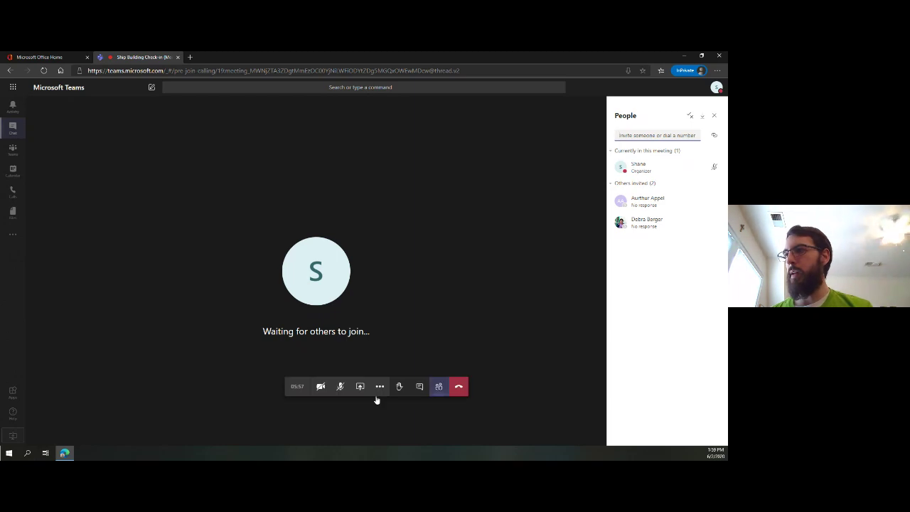
click(381, 387)
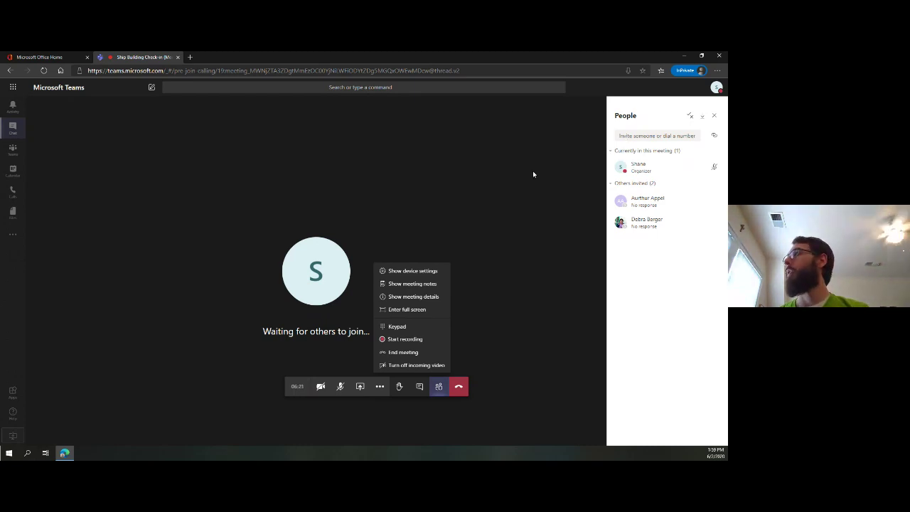
key(Escape)
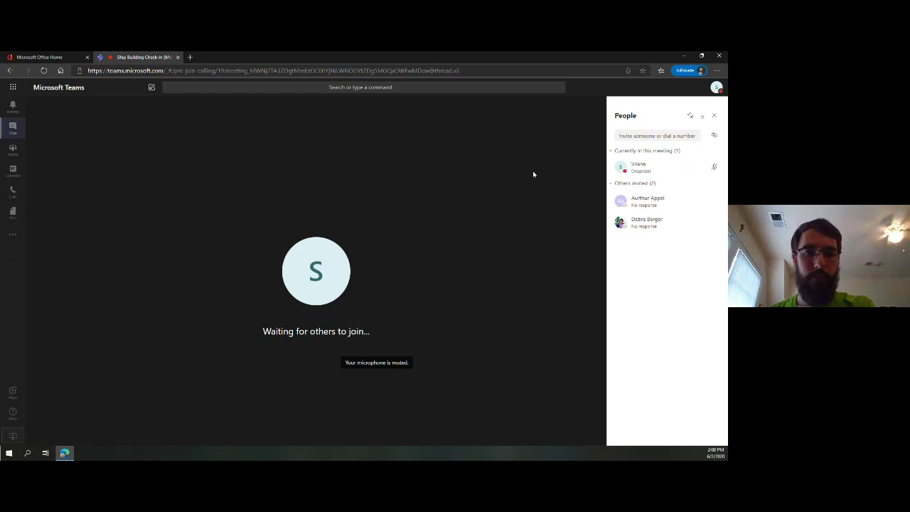
mouse_move(382, 258)
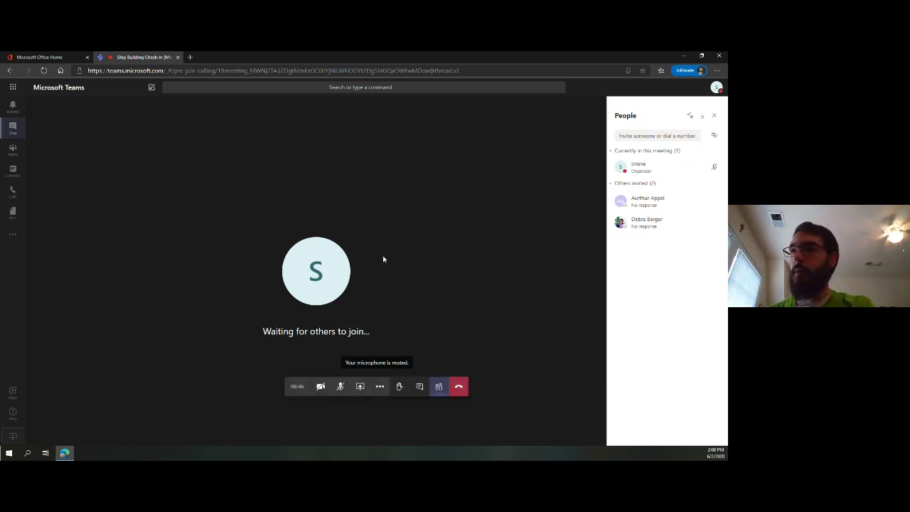
click(460, 390)
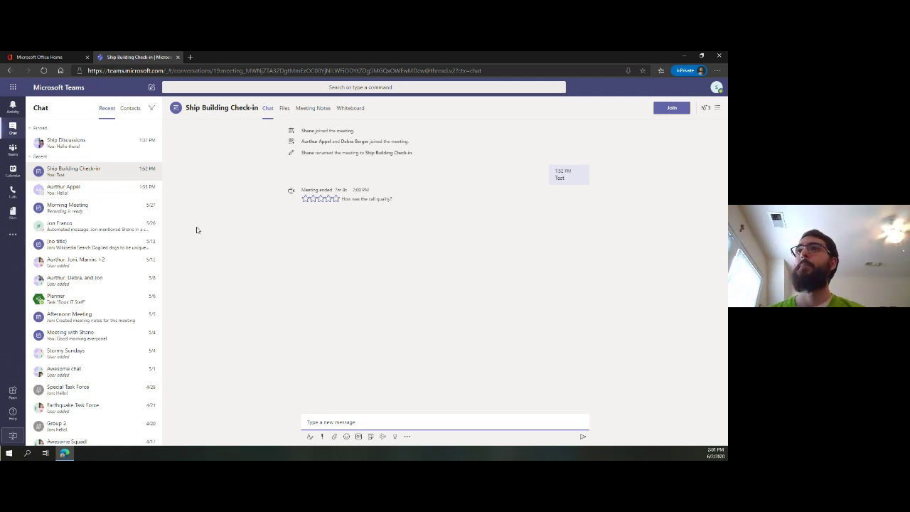
- Go to the calendar and start setting up a new live event
click(12, 170)
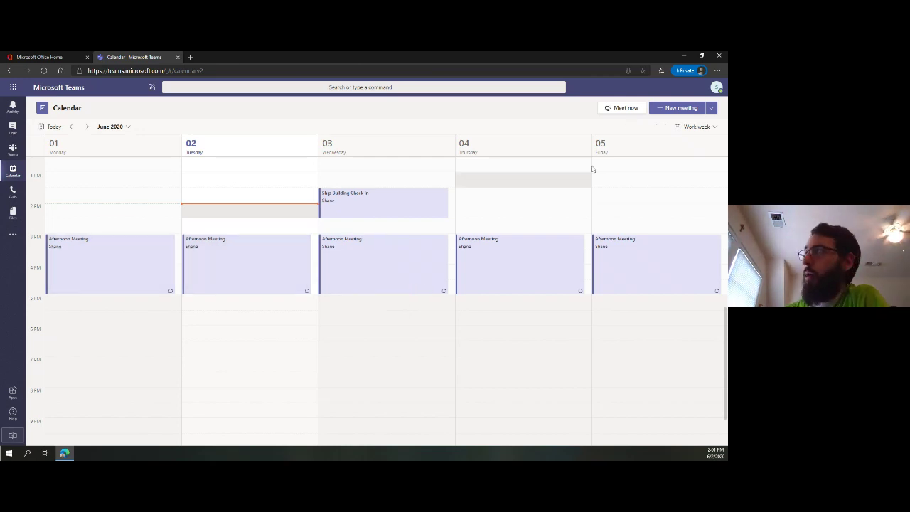
click(711, 107)
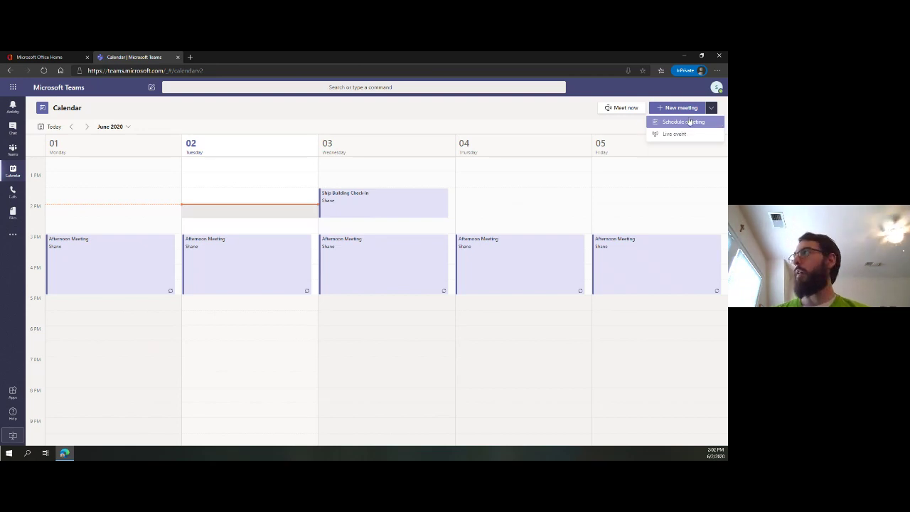
click(676, 135)
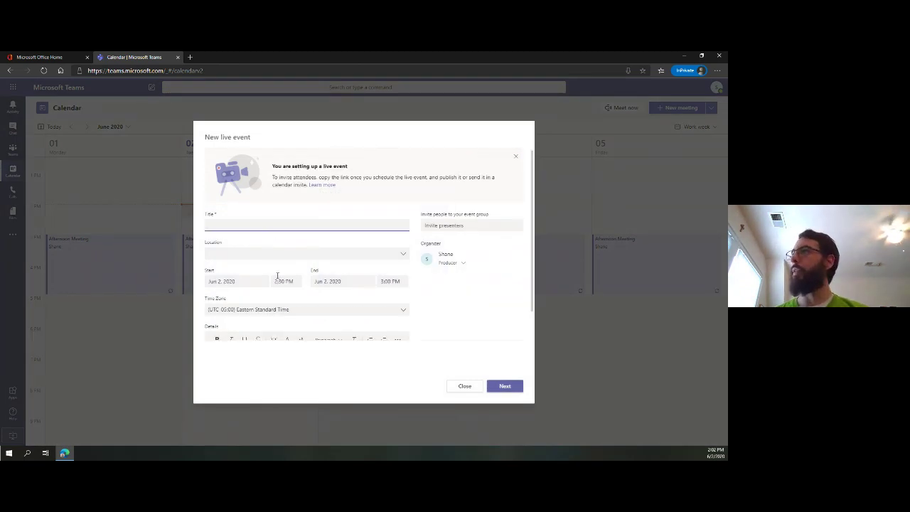
- Review the live event's detail fields and the role choices for the organizer without changing the role
scroll(279, 293, down, 2)
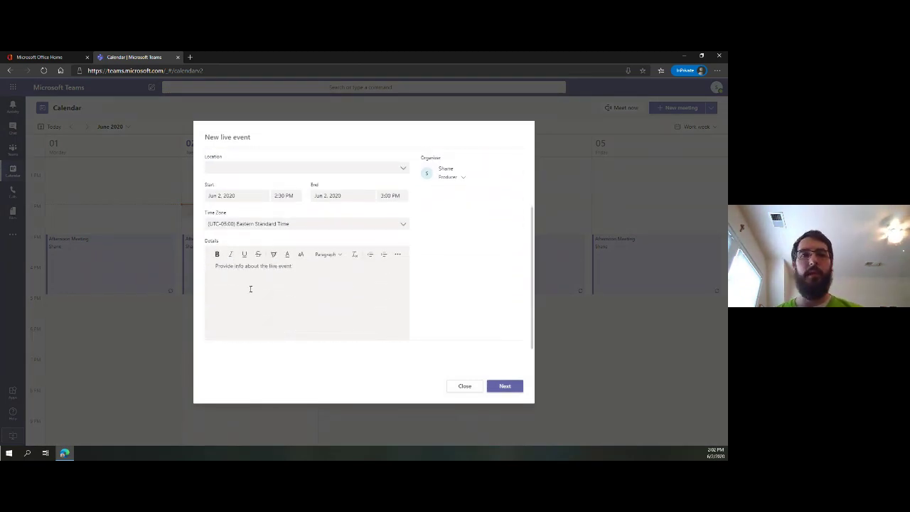
scroll(250, 288, down, 1)
scroll(251, 287, up, 3)
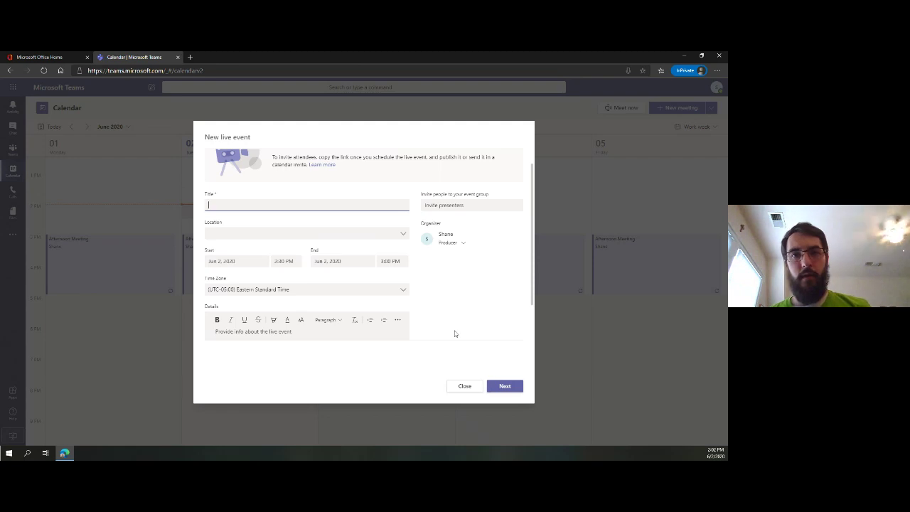
click(462, 243)
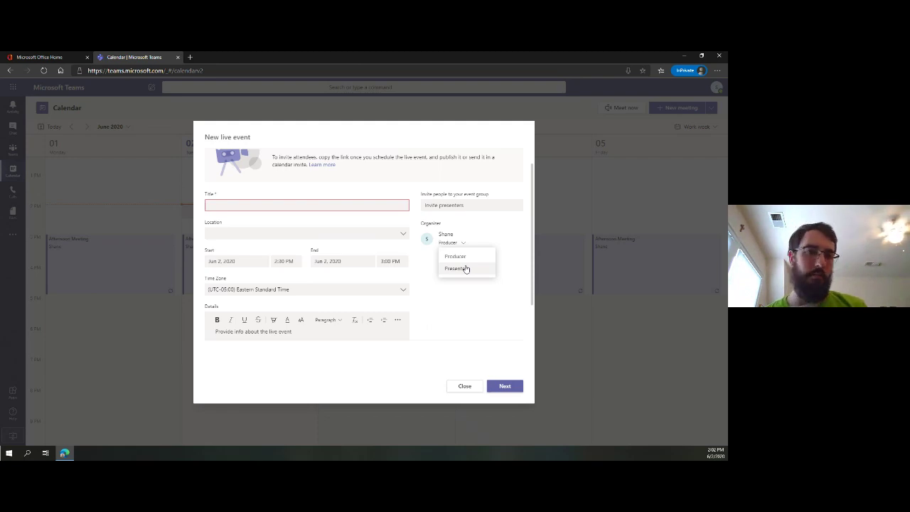
click(450, 313)
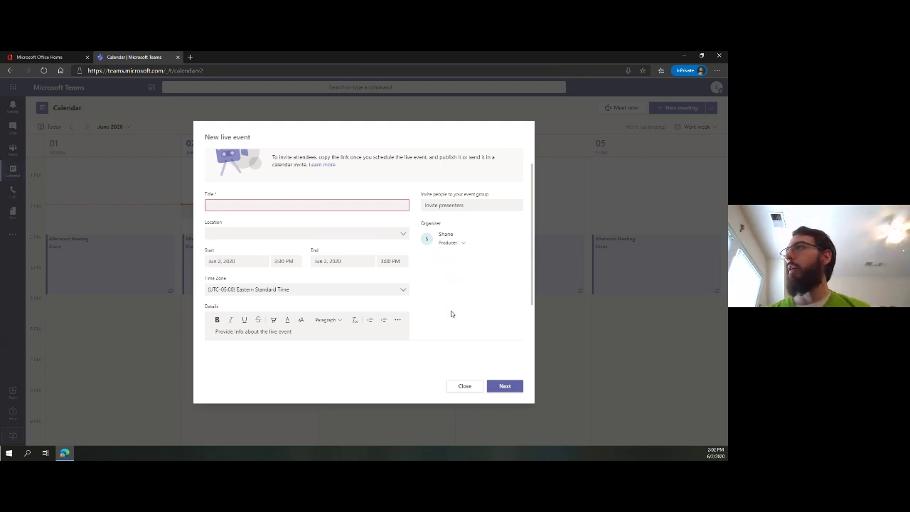
- Title the live event "test" and continue to its permissions and production settings
click(310, 208)
text(test)
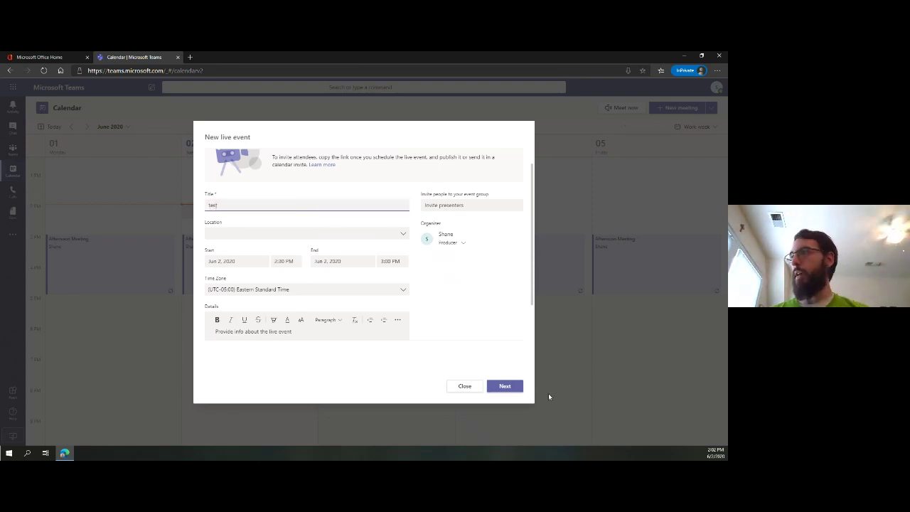
click(505, 386)
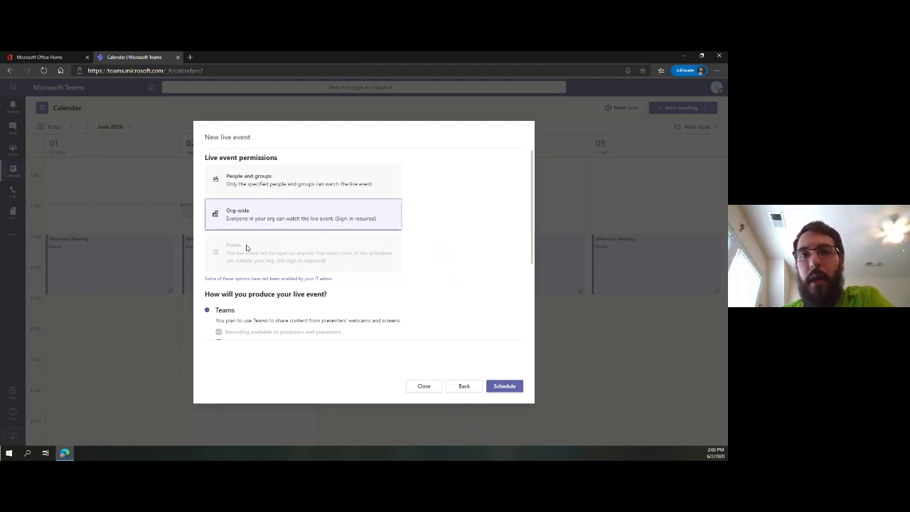
- Review the live event's permissions, production options and support URL, and discard the event without scheduling it
scroll(247, 247, down, 3)
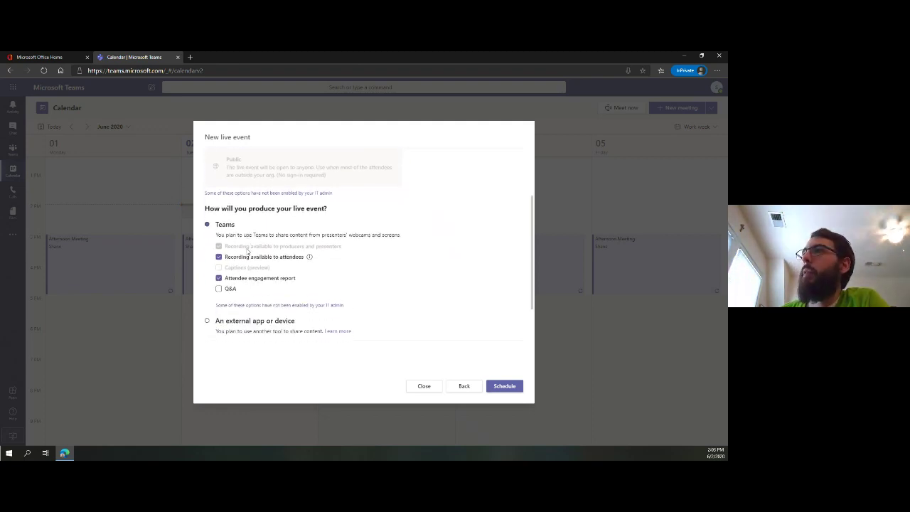
scroll(256, 263, down, 1)
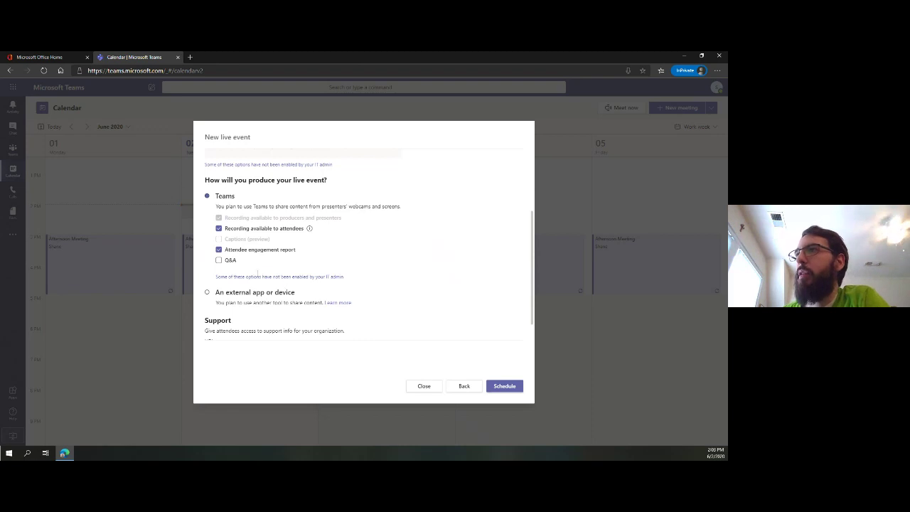
scroll(266, 301, down, 2)
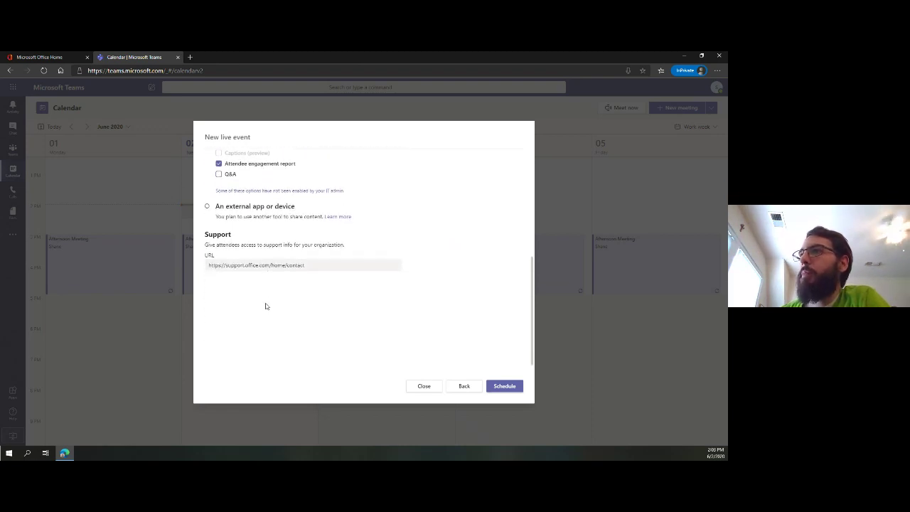
scroll(249, 270, down, 1)
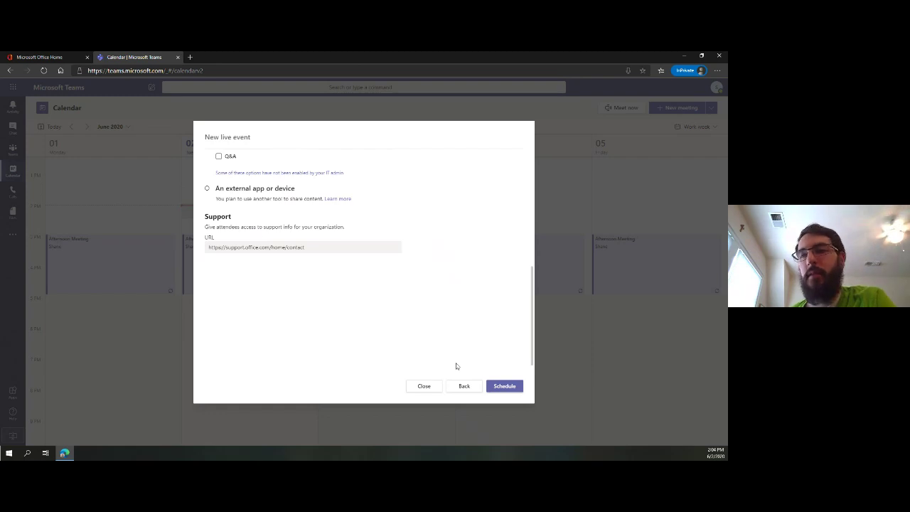
click(426, 387)
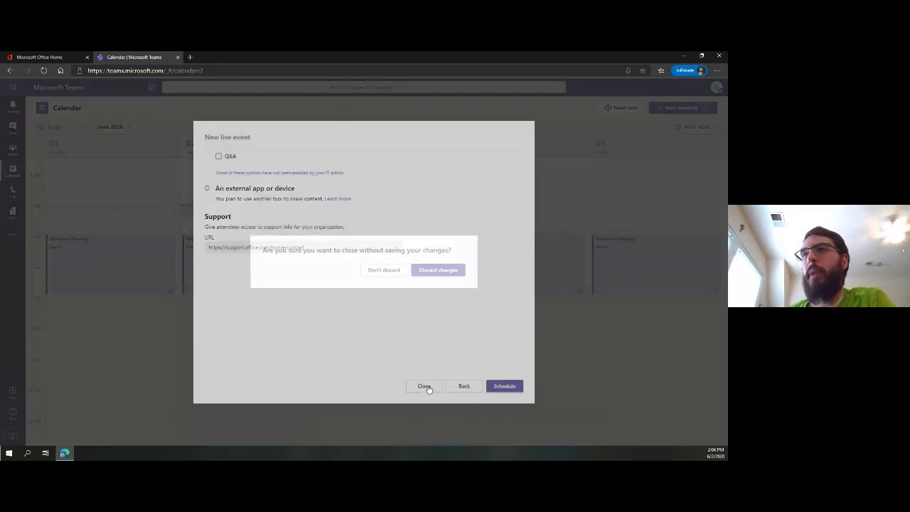
click(437, 270)
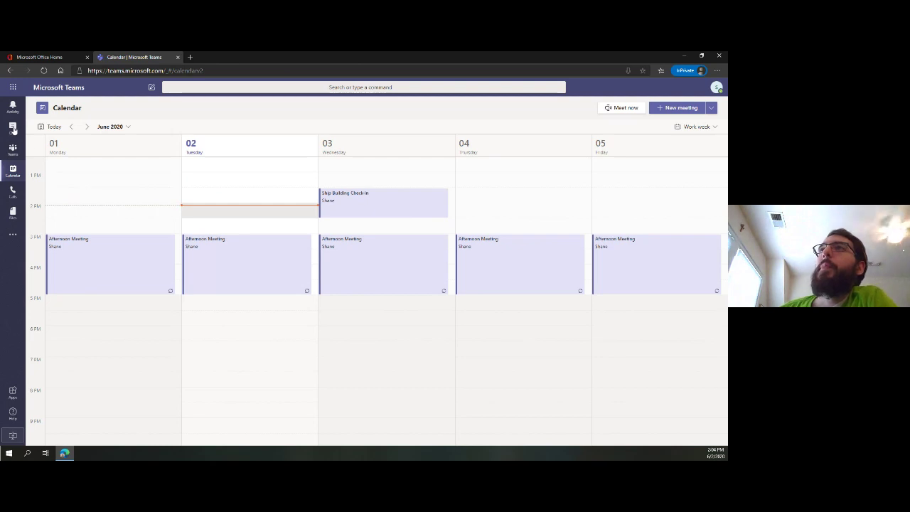
- View the recently used files and check the actions available for Document.docx without using any
click(13, 213)
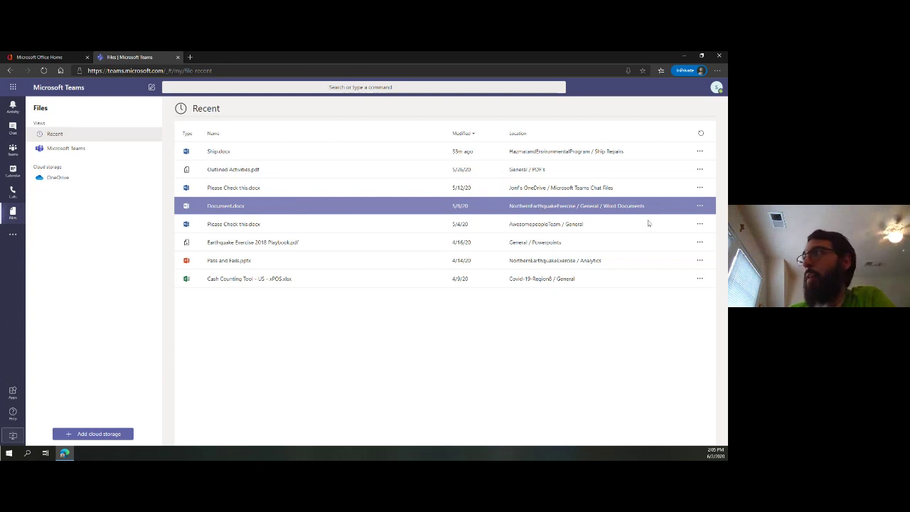
click(700, 206)
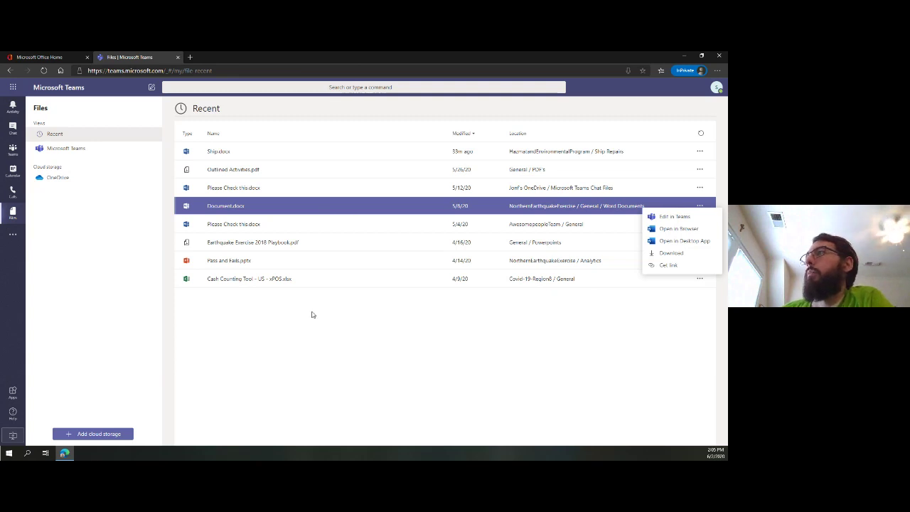
click(243, 320)
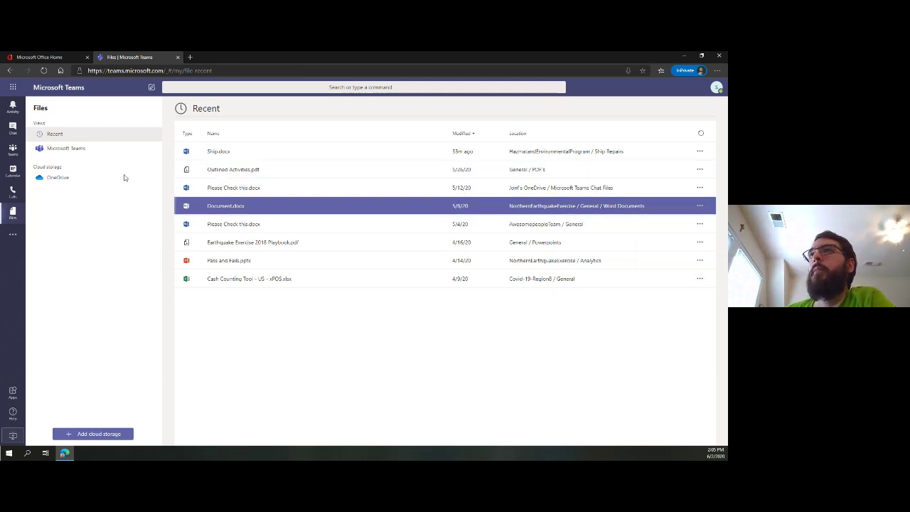
- Browse the files held in Microsoft Teams and in OneDrive, and show the files of the Ship Repairs channel
click(78, 151)
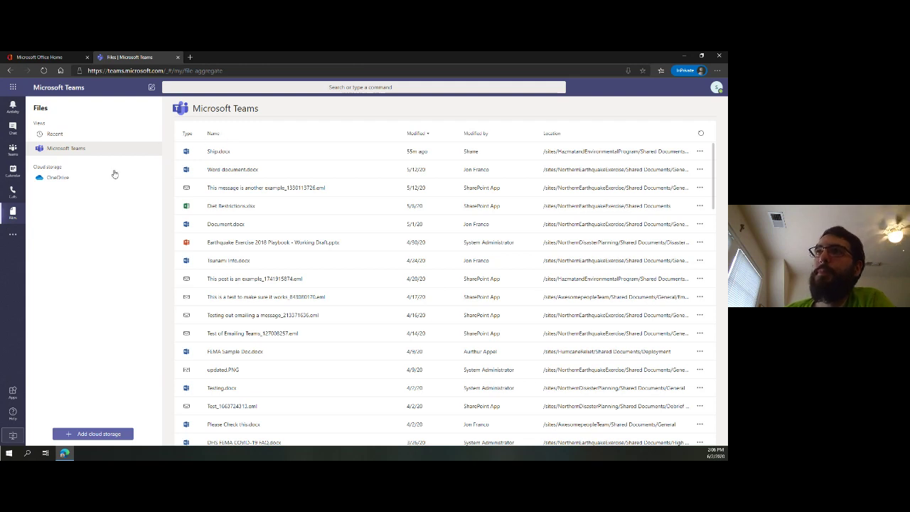
click(44, 183)
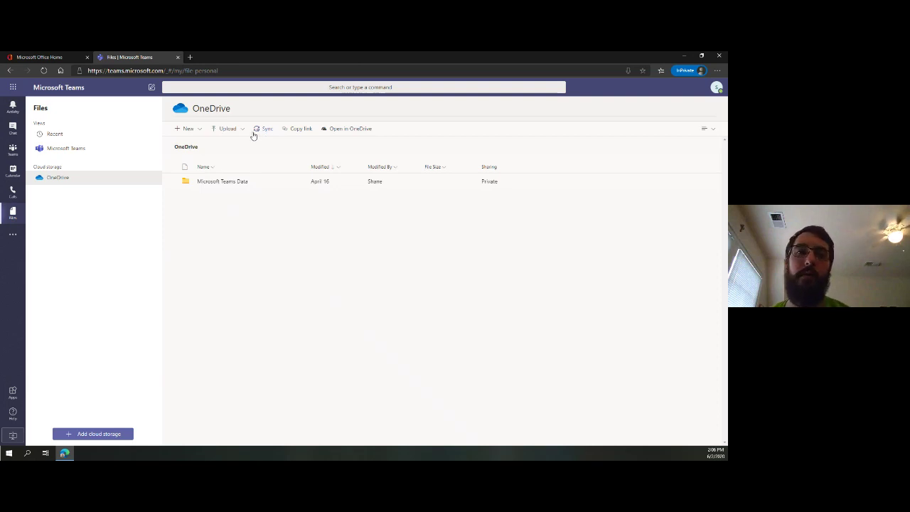
click(14, 149)
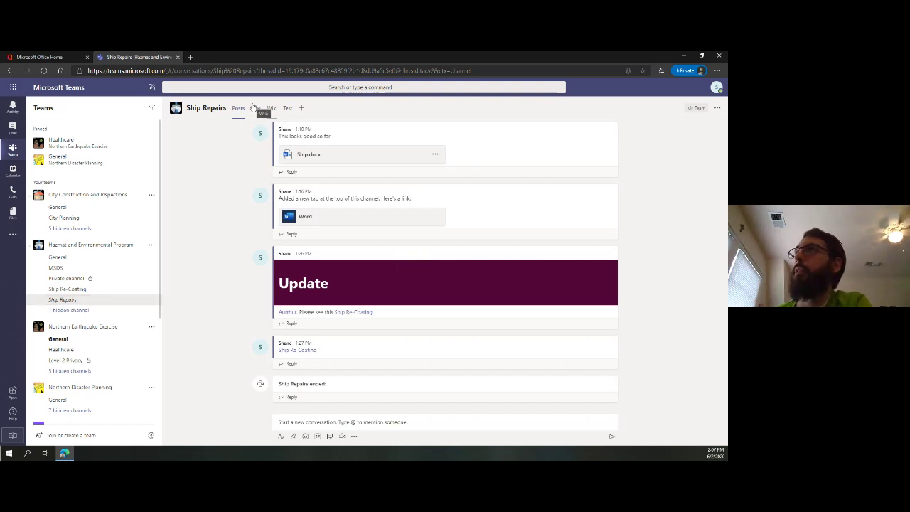
click(256, 109)
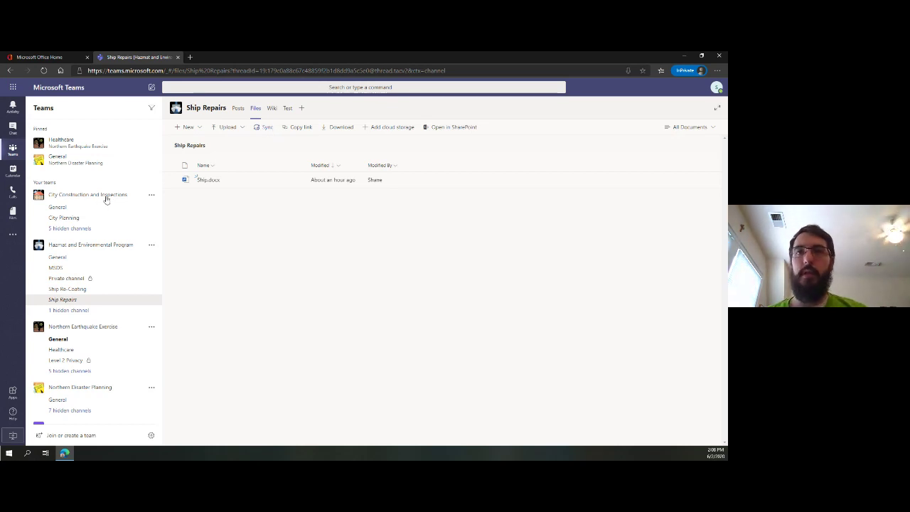
- Examine the added apps and the store's personal apps without adding any, and return to the Ship Repairs channel
click(14, 238)
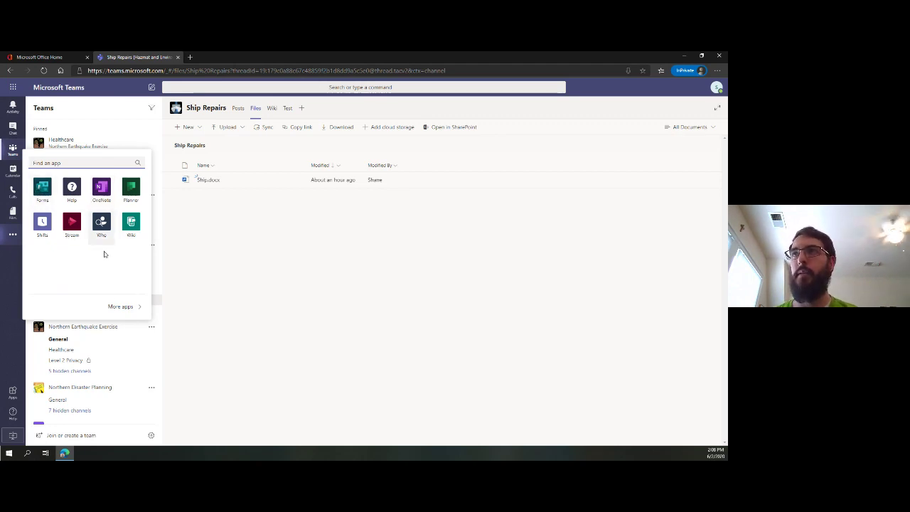
click(118, 307)
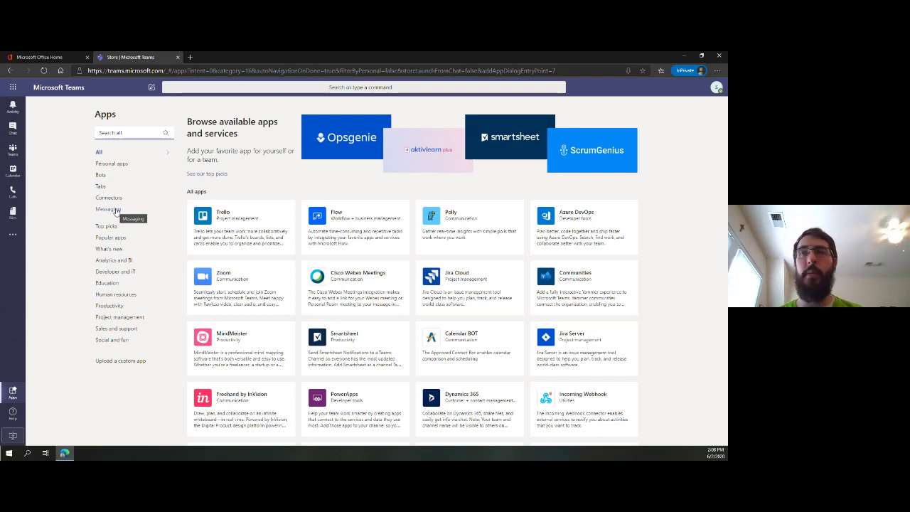
click(116, 164)
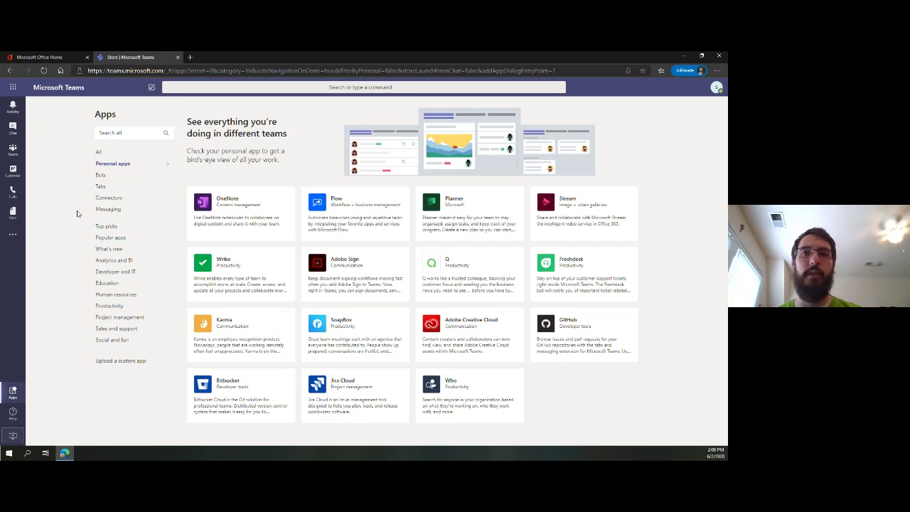
click(13, 234)
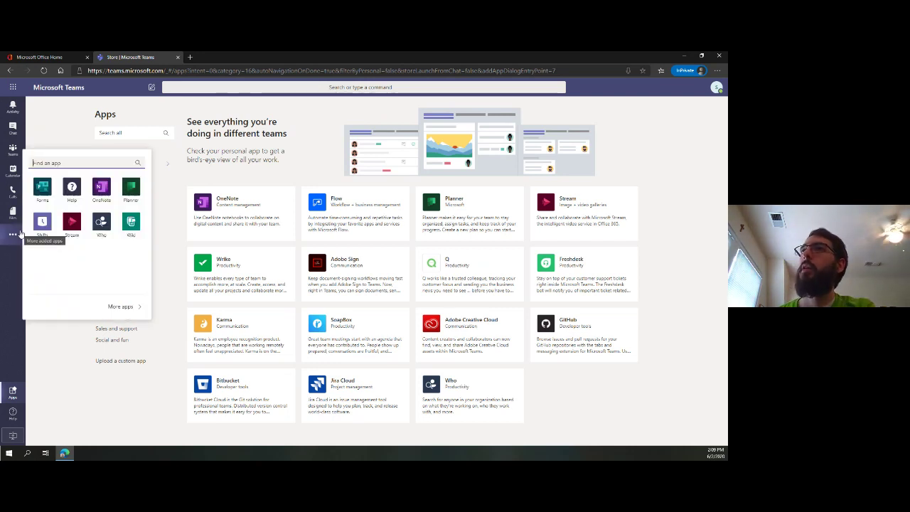
click(13, 234)
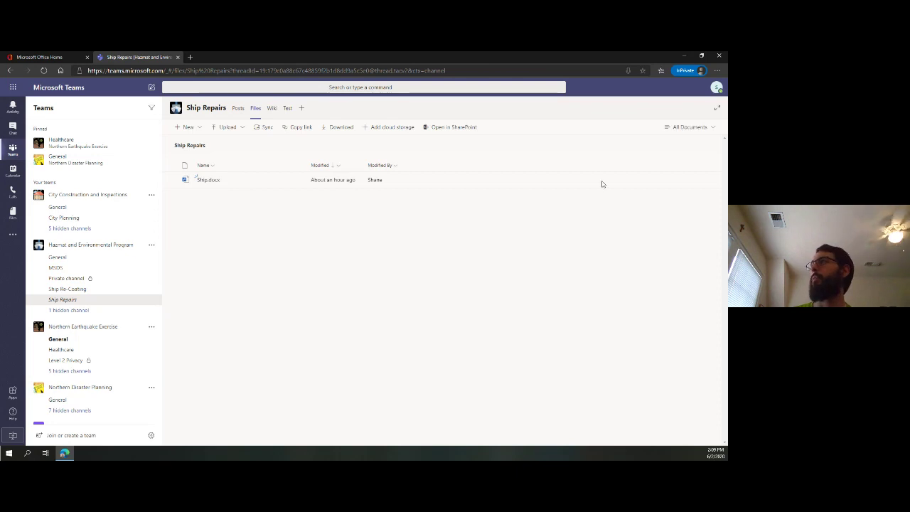
- Review the profile's availability statuses and the status message options, including when the message clears, and leave them unset
click(716, 88)
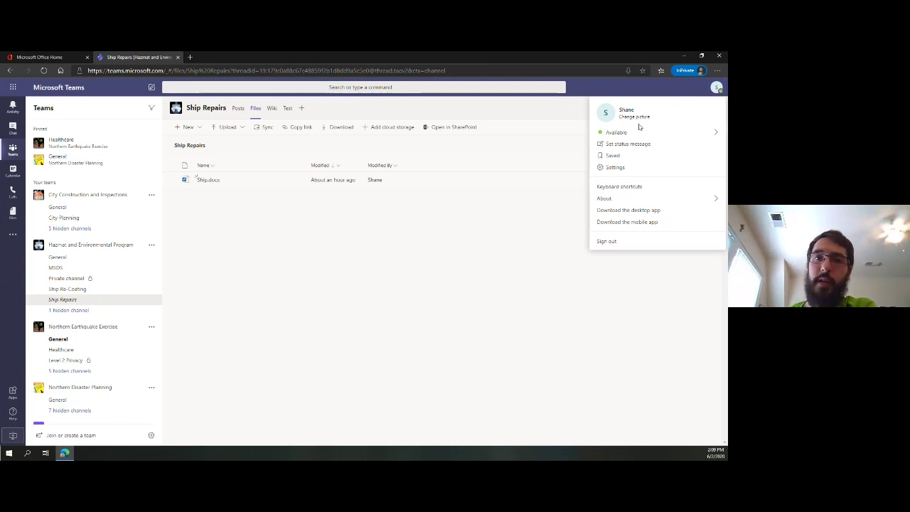
mouse_move(633, 132)
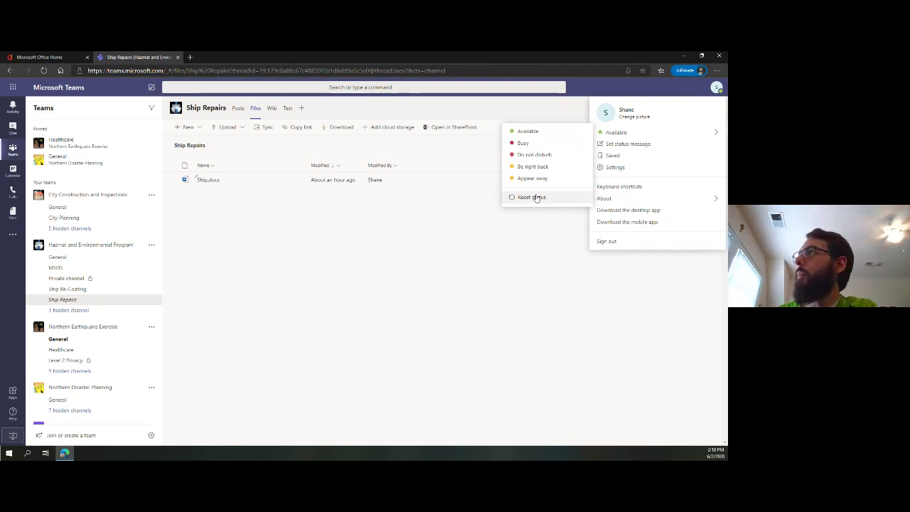
click(624, 145)
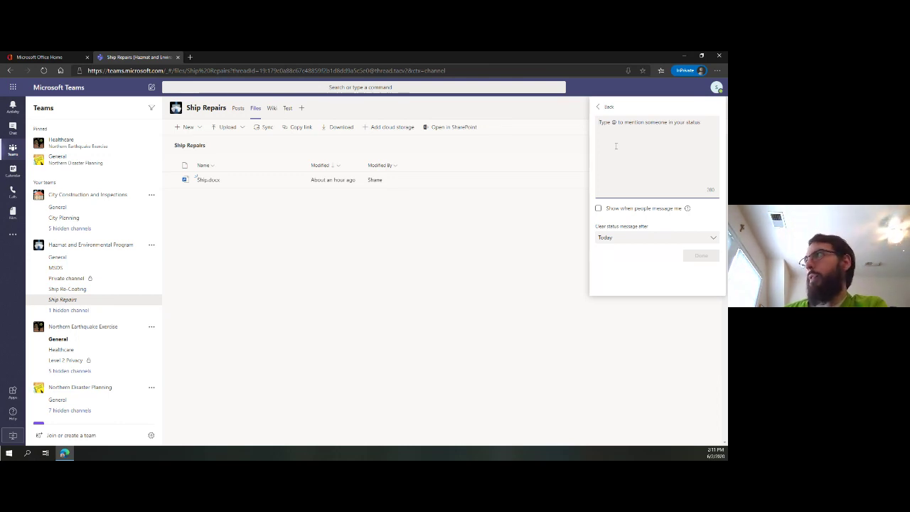
mouse_move(686, 210)
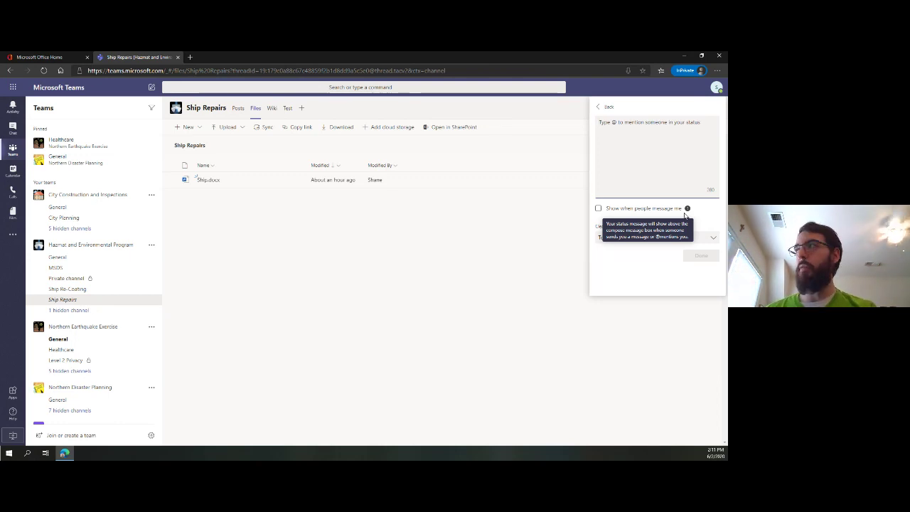
click(639, 242)
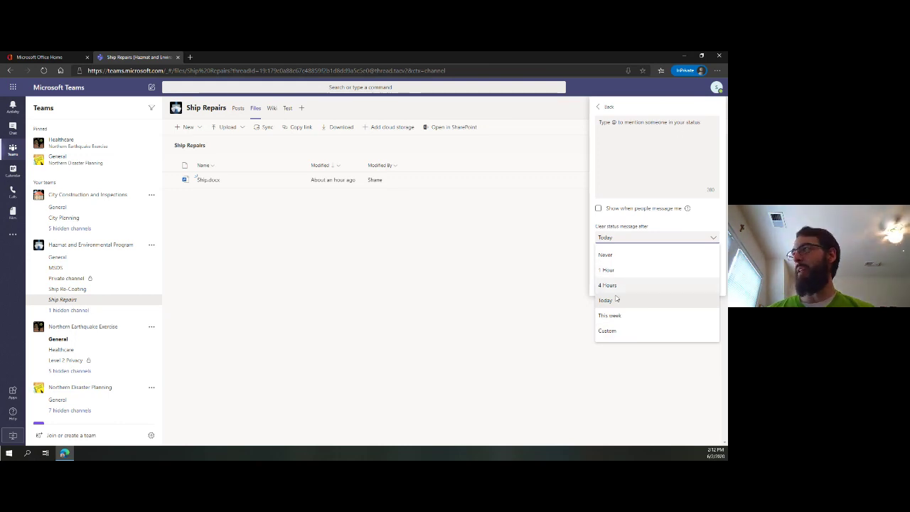
click(608, 108)
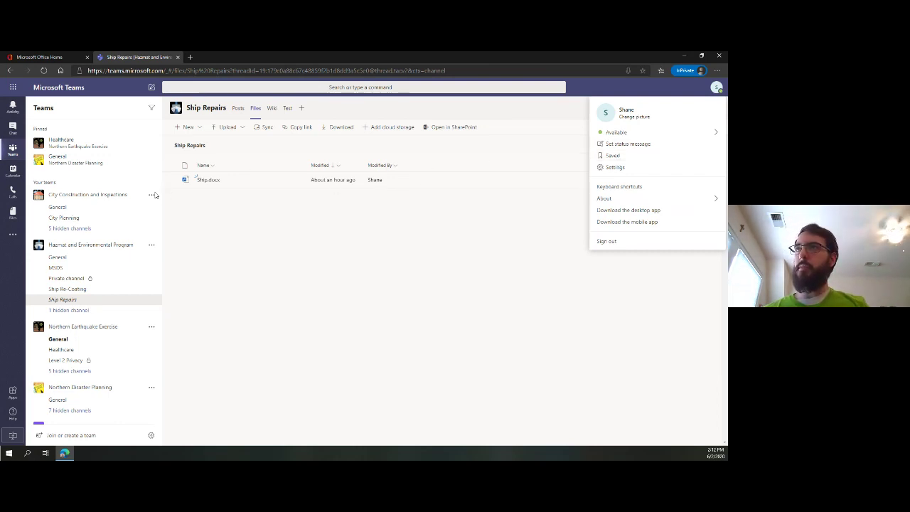
click(315, 264)
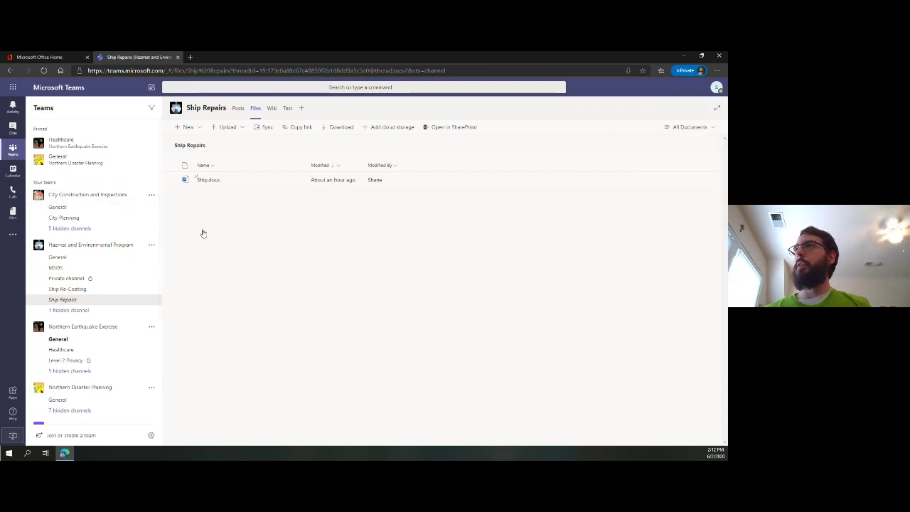
- Show the posts of the Ship Repairs channel and check the actions available for the message "This looks good so far" without using any
click(238, 109)
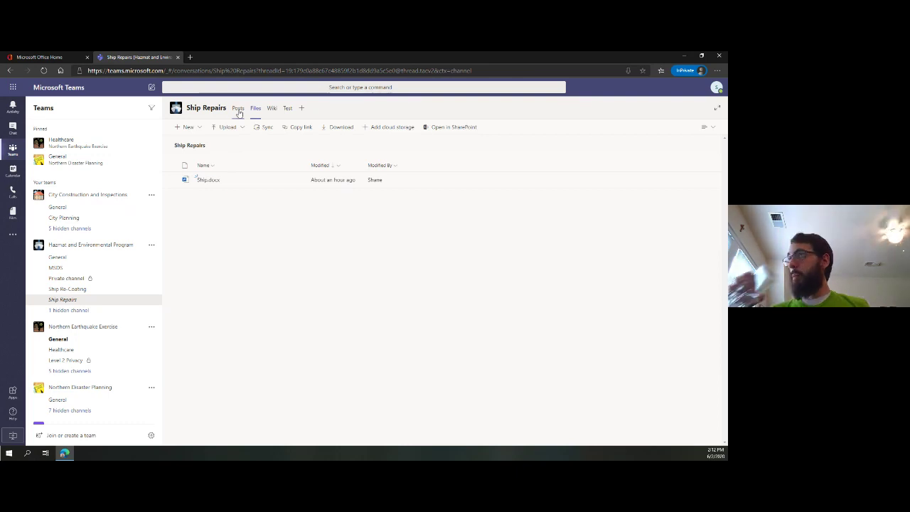
click(238, 110)
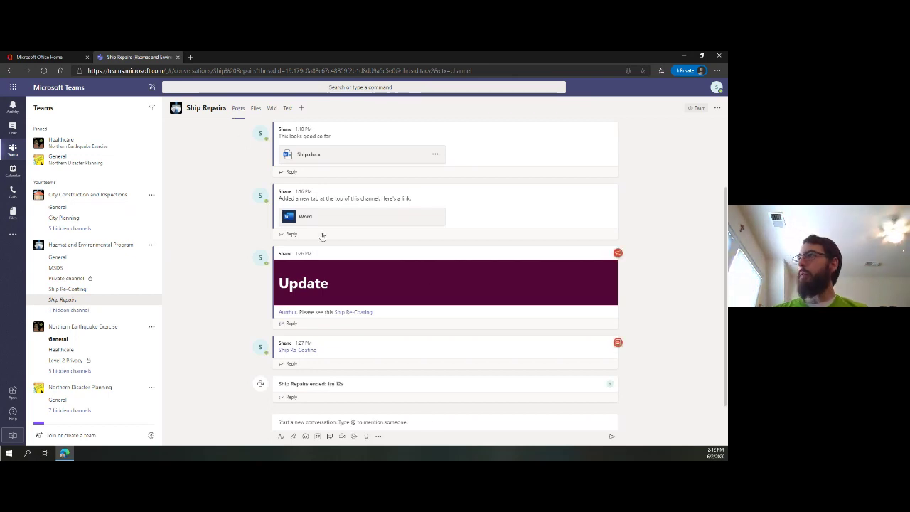
scroll(487, 235, up, 1)
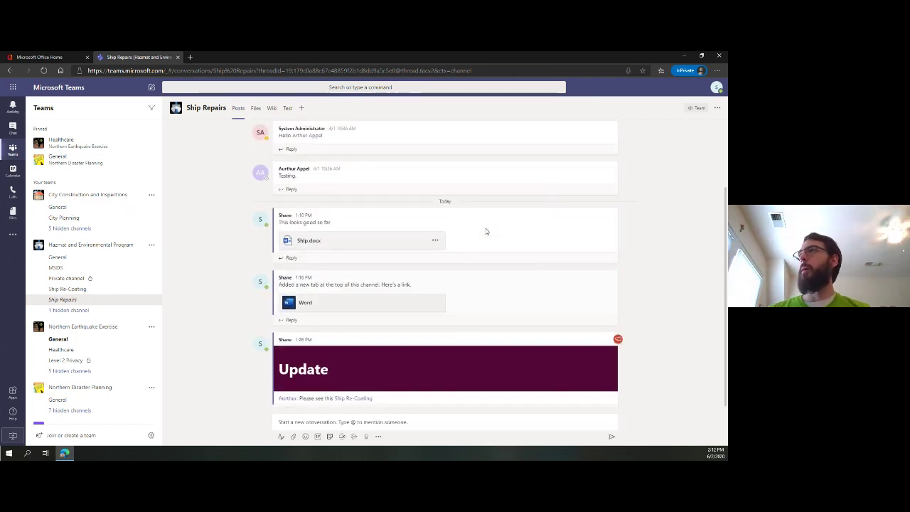
mouse_move(340, 227)
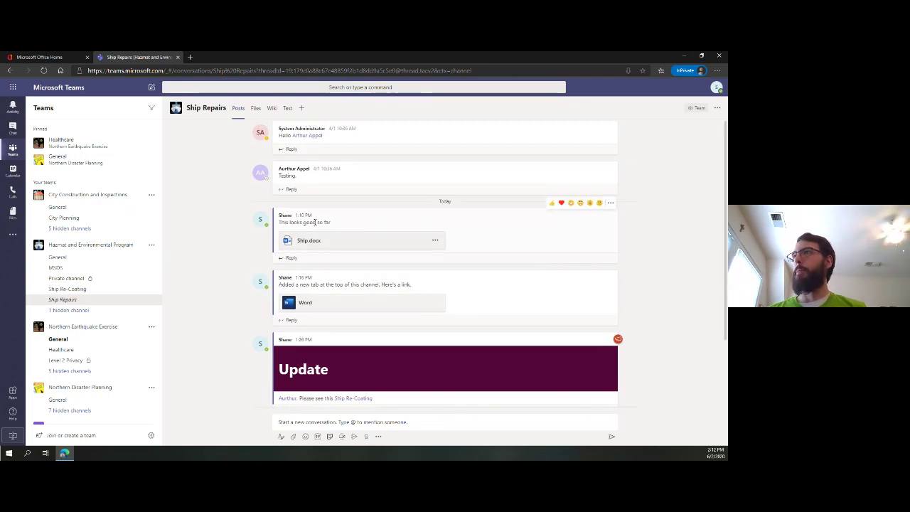
click(611, 204)
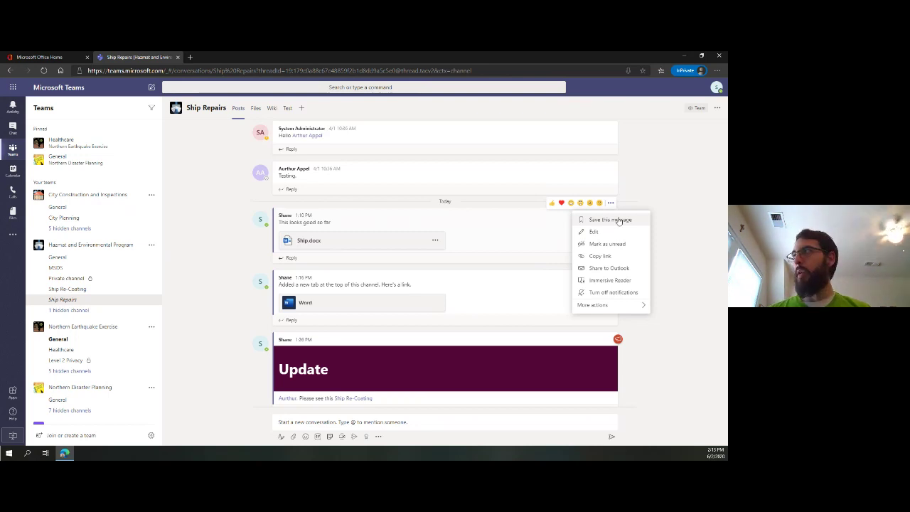
- Review the general theme and language settings and the privacy settings of the profile without changing them
click(717, 87)
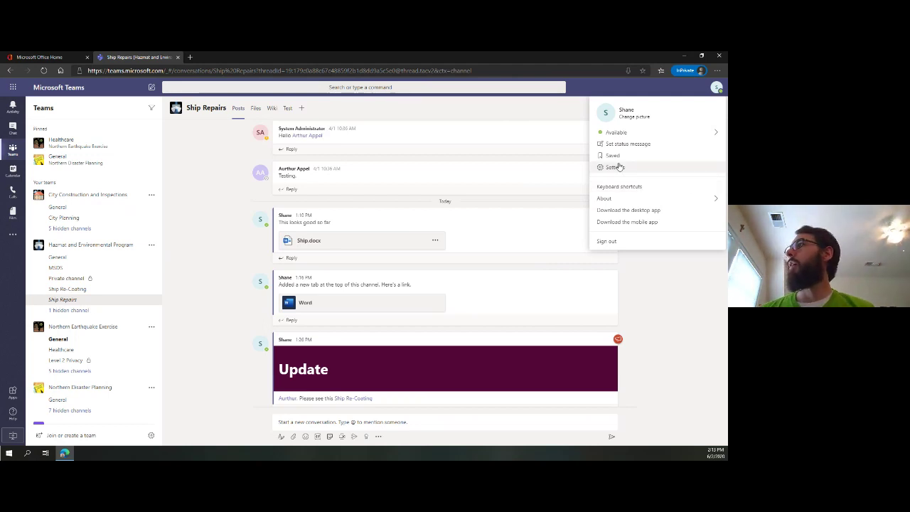
click(616, 167)
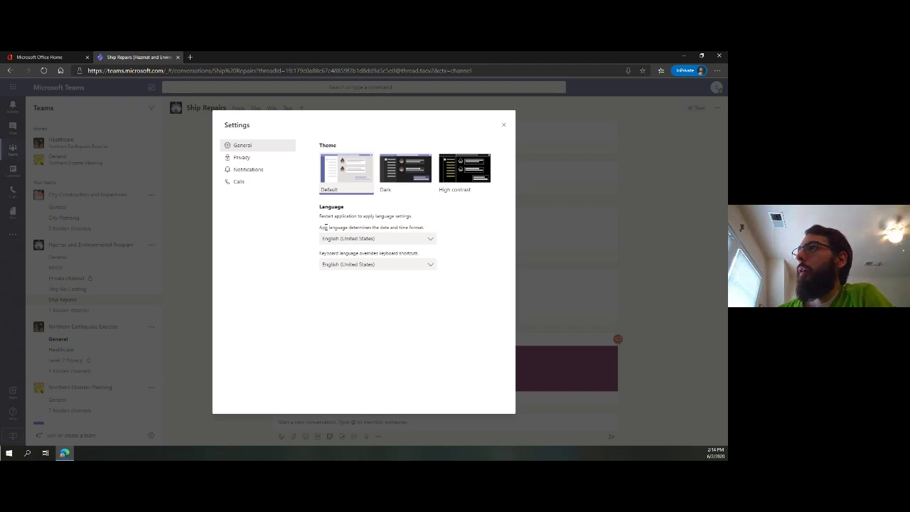
click(245, 158)
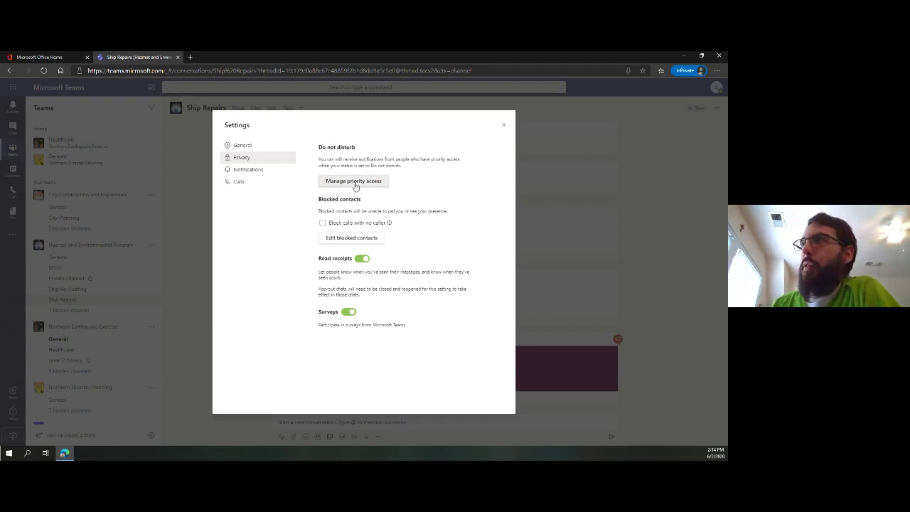
- Set the notifications for chat messages to Banner
click(246, 172)
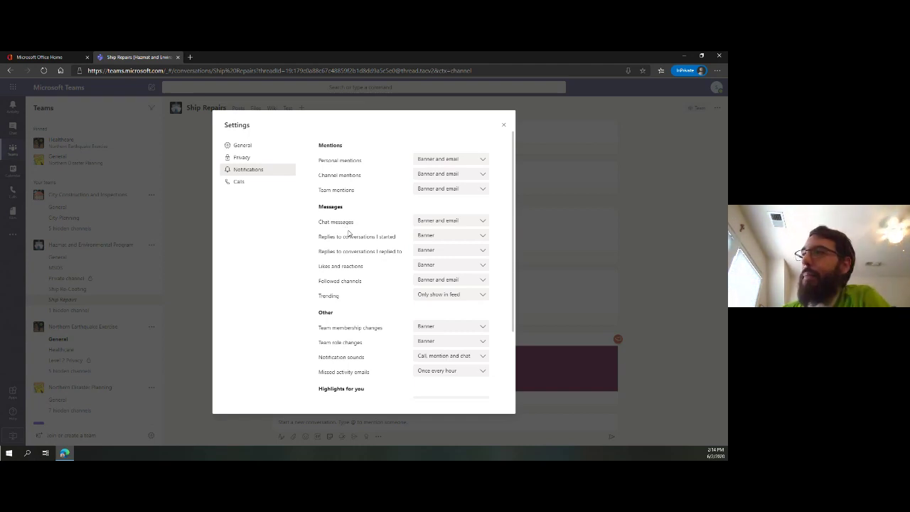
click(444, 222)
click(431, 252)
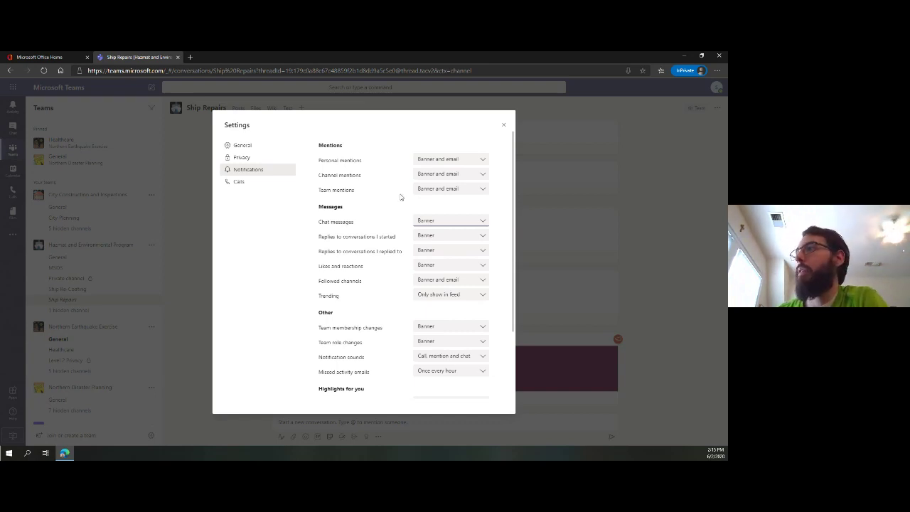
- Review the remaining notification settings and the frequency choices for missed activity emails, and leave the settings
scroll(403, 213, down, 2)
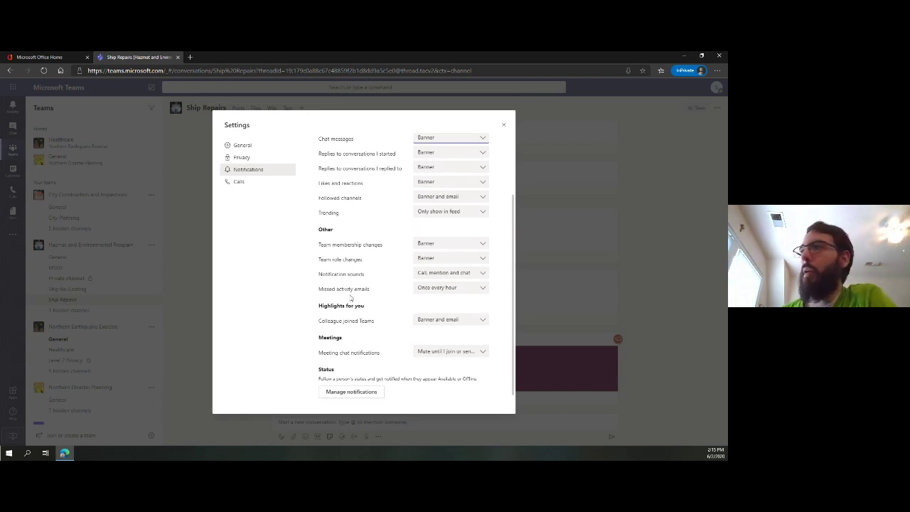
click(442, 289)
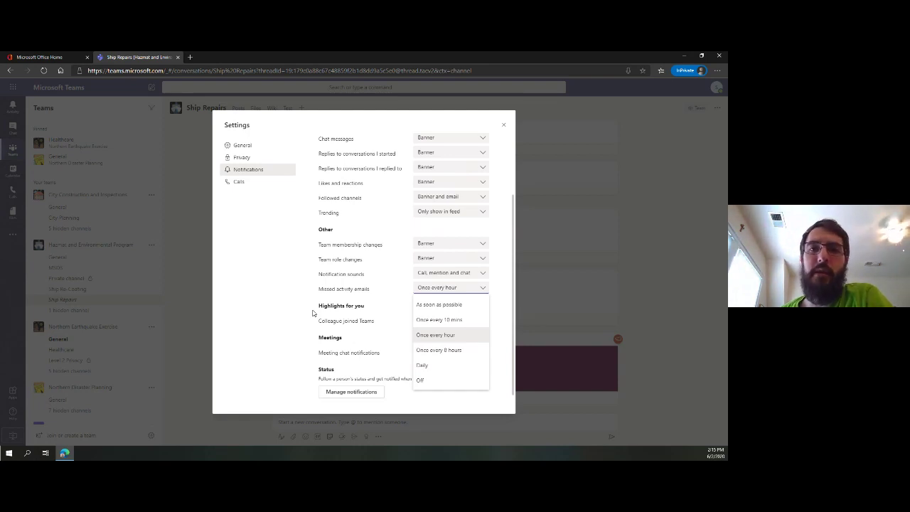
click(313, 313)
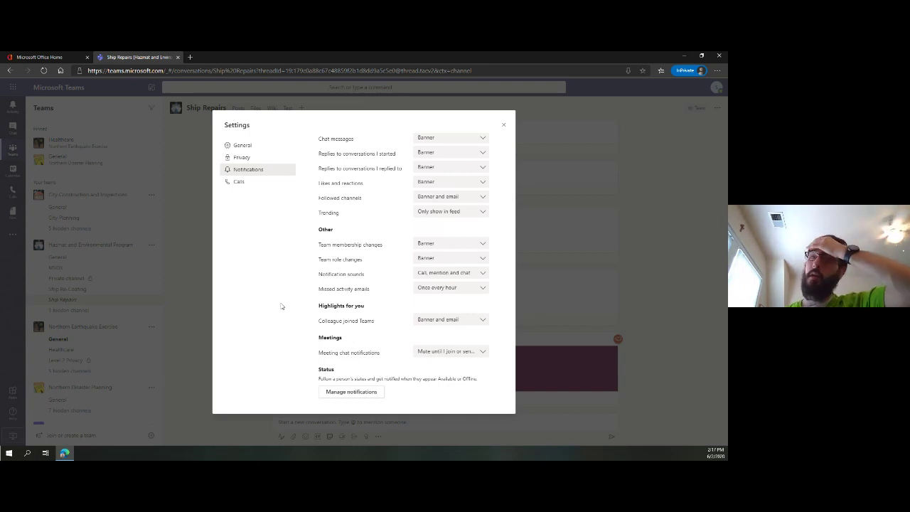
click(504, 127)
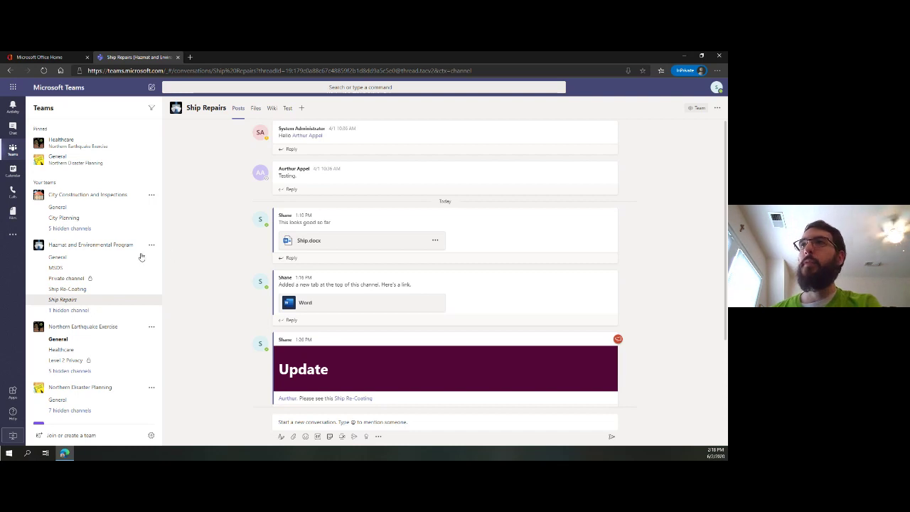
- Check the management options of the City Construction and Inspections team and view its name, description and privacy details without editing them
click(151, 196)
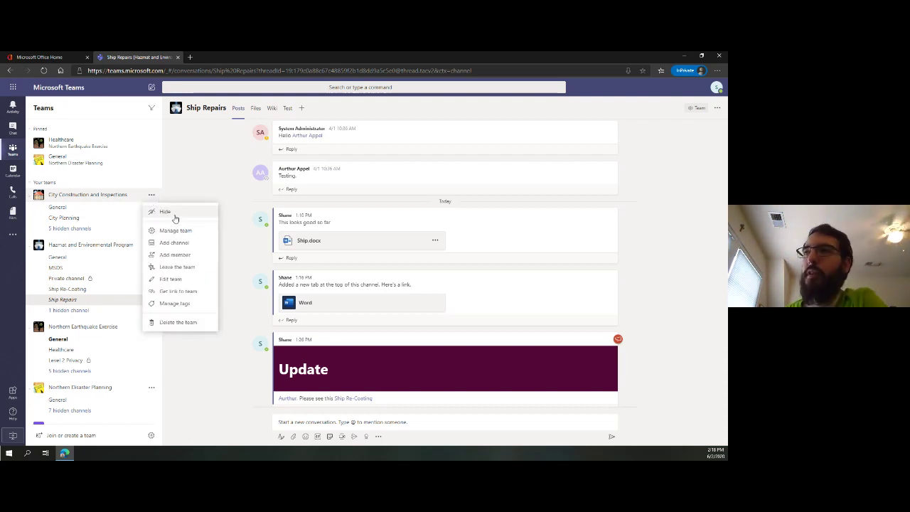
click(196, 284)
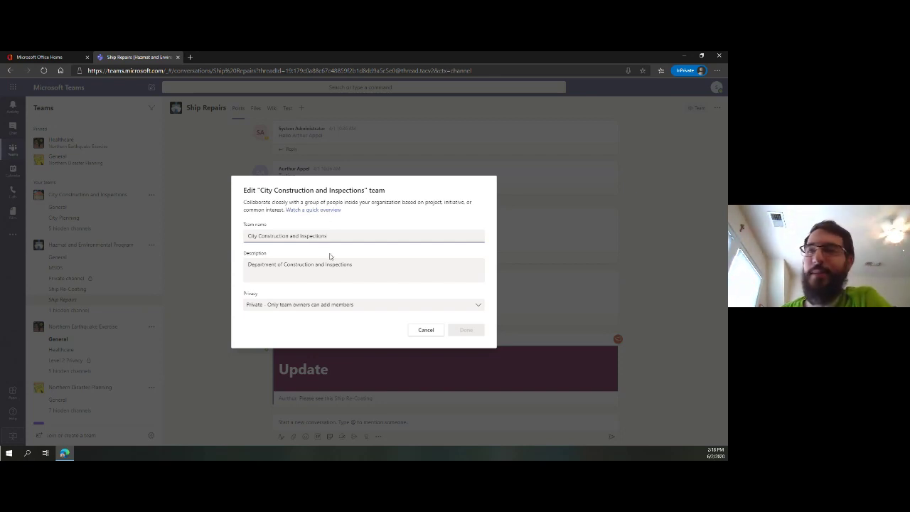
click(420, 329)
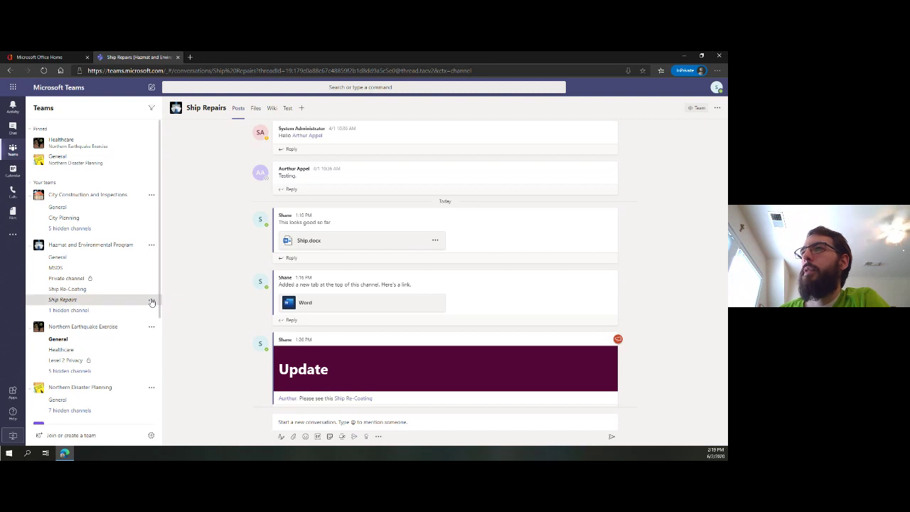
- Check the options of the Ship Repairs channel and view its name and description details without editing them
click(151, 302)
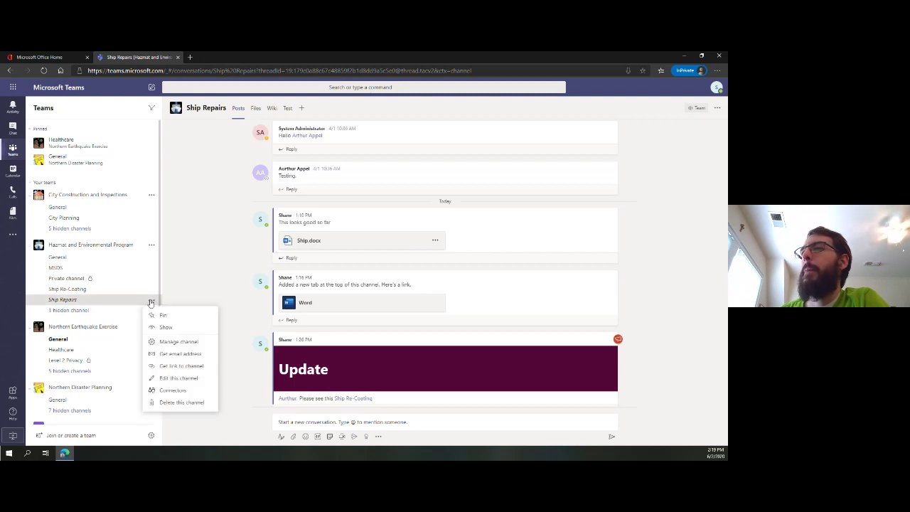
click(196, 380)
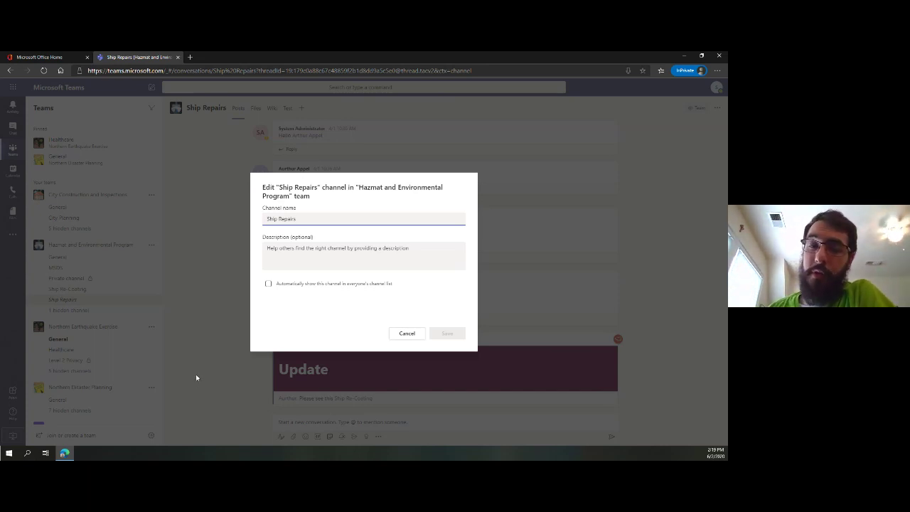
click(416, 337)
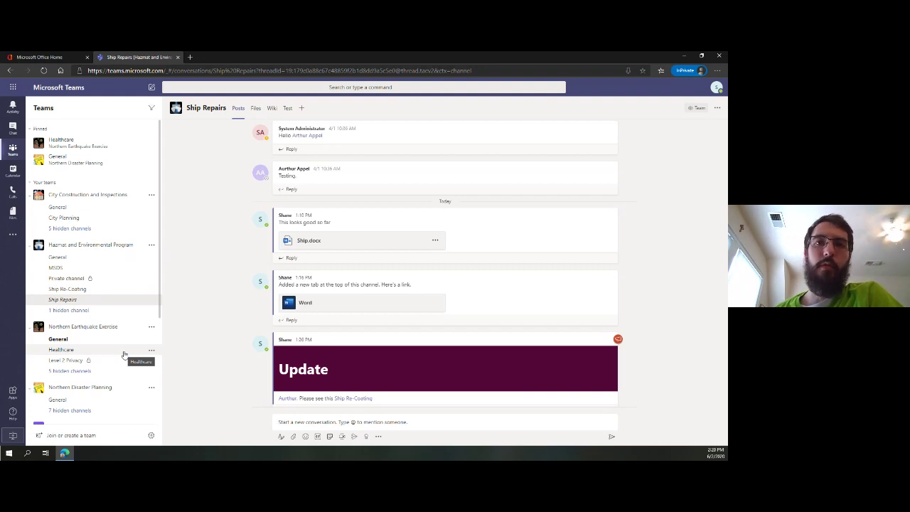
- View the options for joining or creating a team, and show the Help topics
click(74, 441)
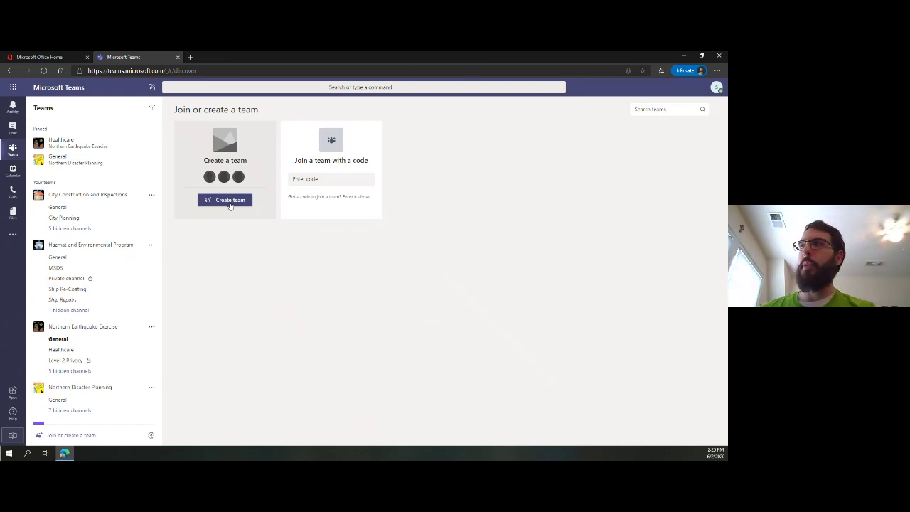
click(14, 413)
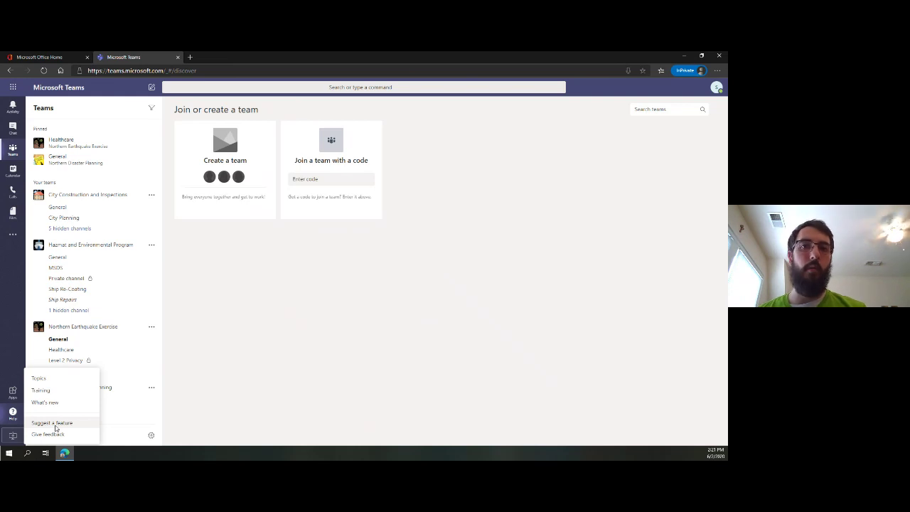
click(45, 379)
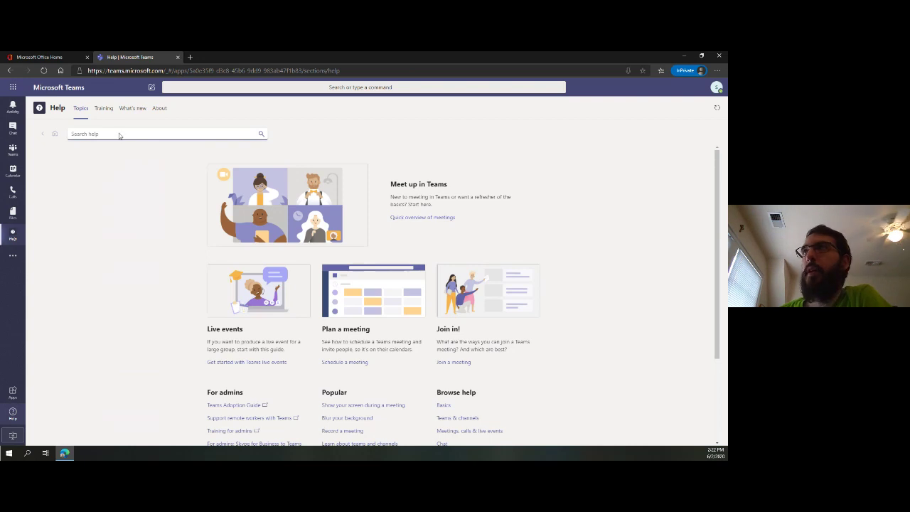
- Browse the Help training resources and the What's new release notes, and return to the Ship Repairs channel
click(103, 110)
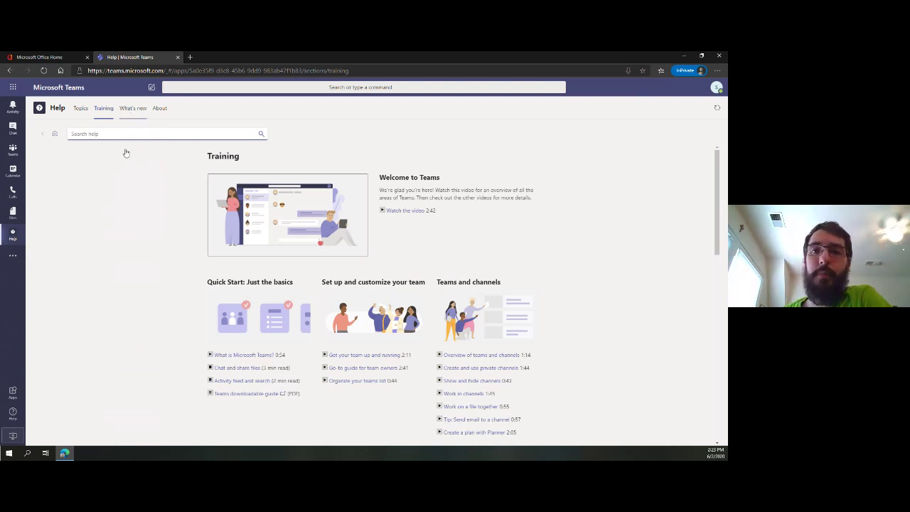
click(132, 114)
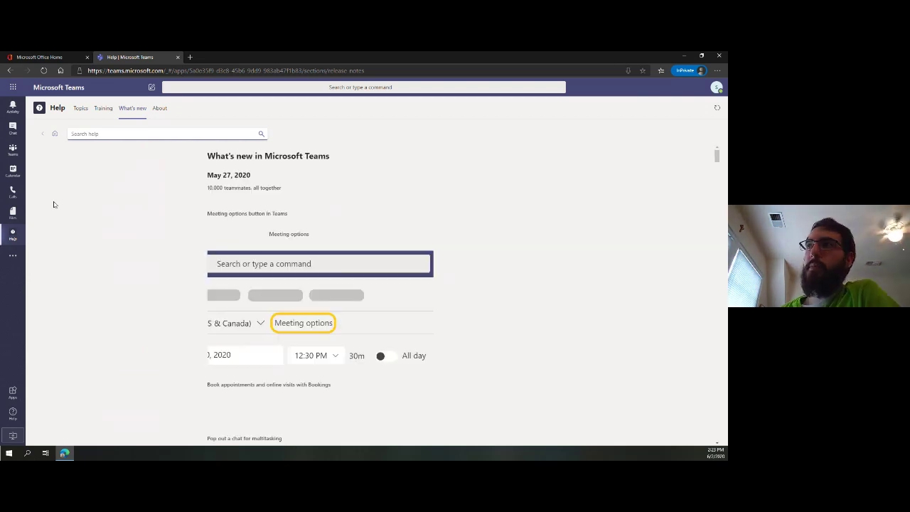
key(ctrl+0)
key(ctrl+minus)
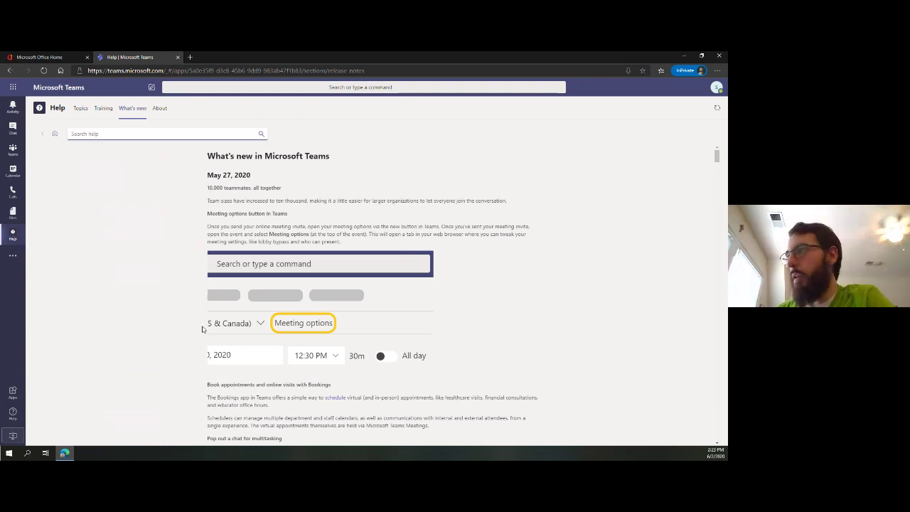
scroll(199, 330, down, 1)
scroll(202, 329, down, 3)
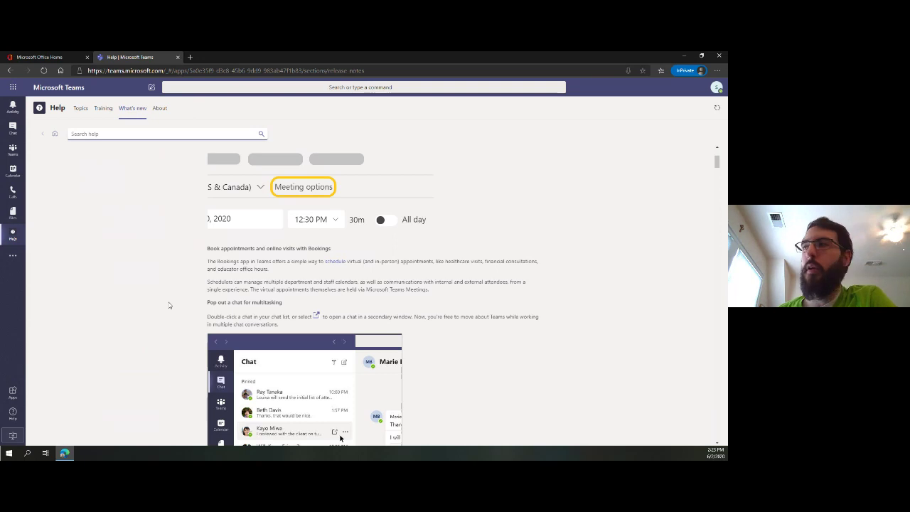
scroll(171, 304, up, 2)
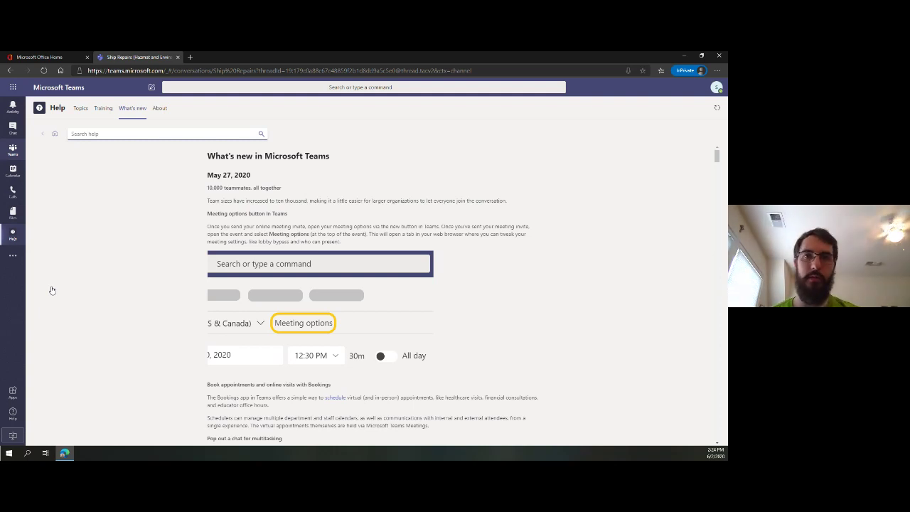
click(18, 149)
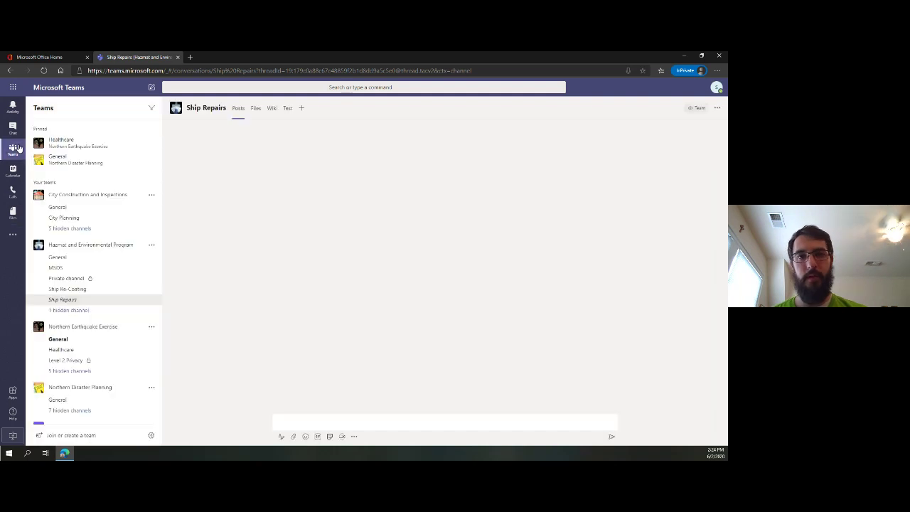